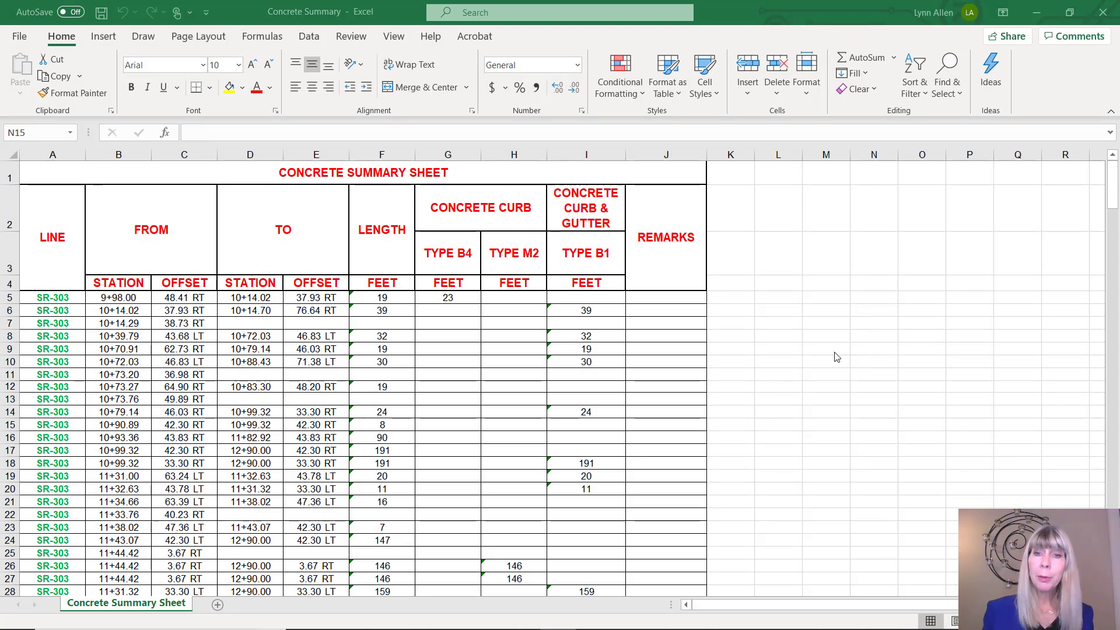
# Step: Copy the entire Concrete Summary Sheet worksheet, including its header rows and totals
pyautogui.scroll(-14, 836, 357)
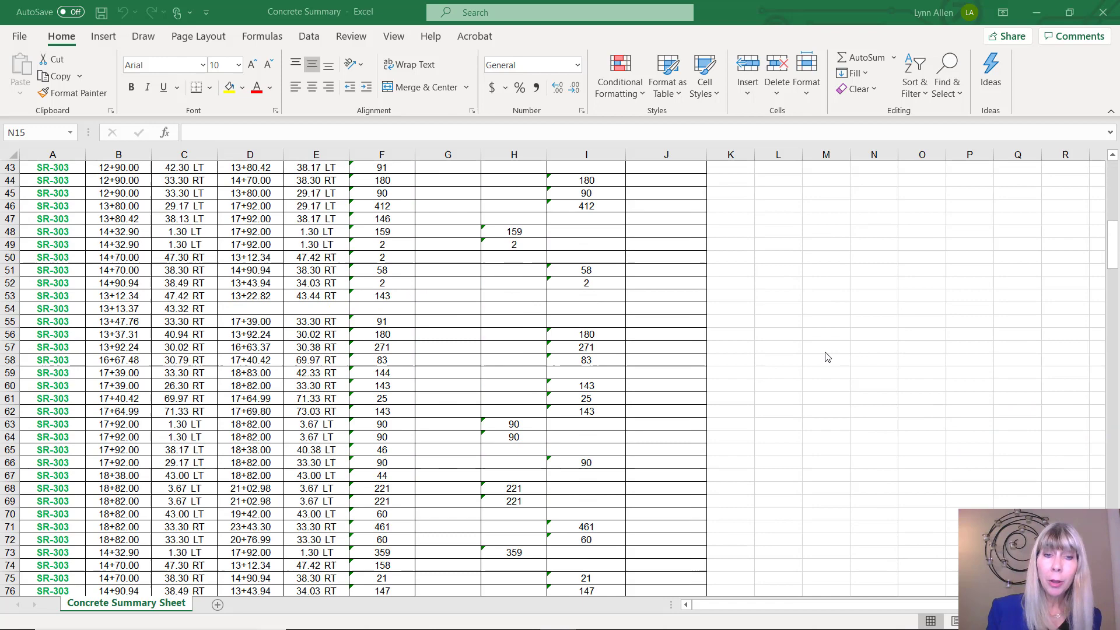
pyautogui.scroll(-19, 827, 357)
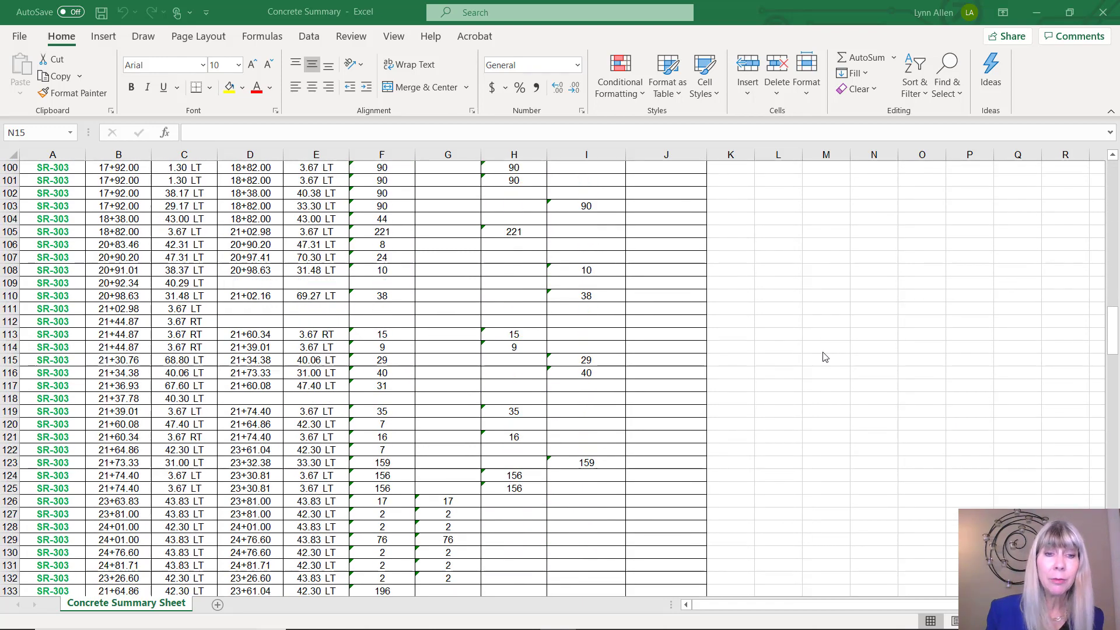
pyautogui.scroll(-20, 825, 357)
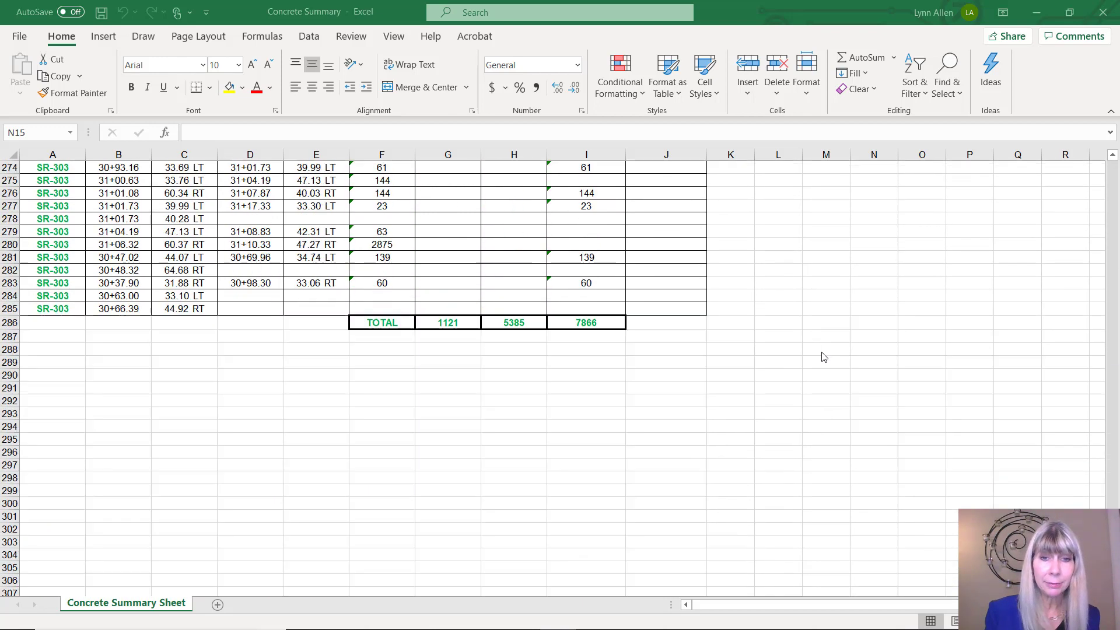
pyautogui.scroll(-3, 824, 357)
pyautogui.scroll(20, 824, 357)
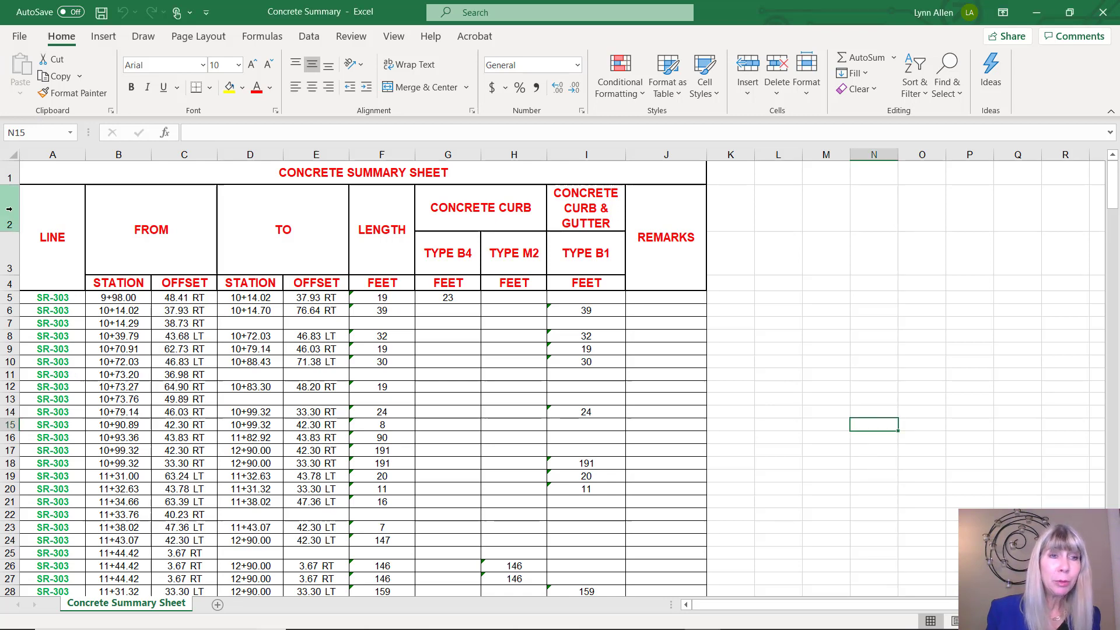
pyautogui.moveTo(9, 224); pyautogui.dragTo(207, 502)
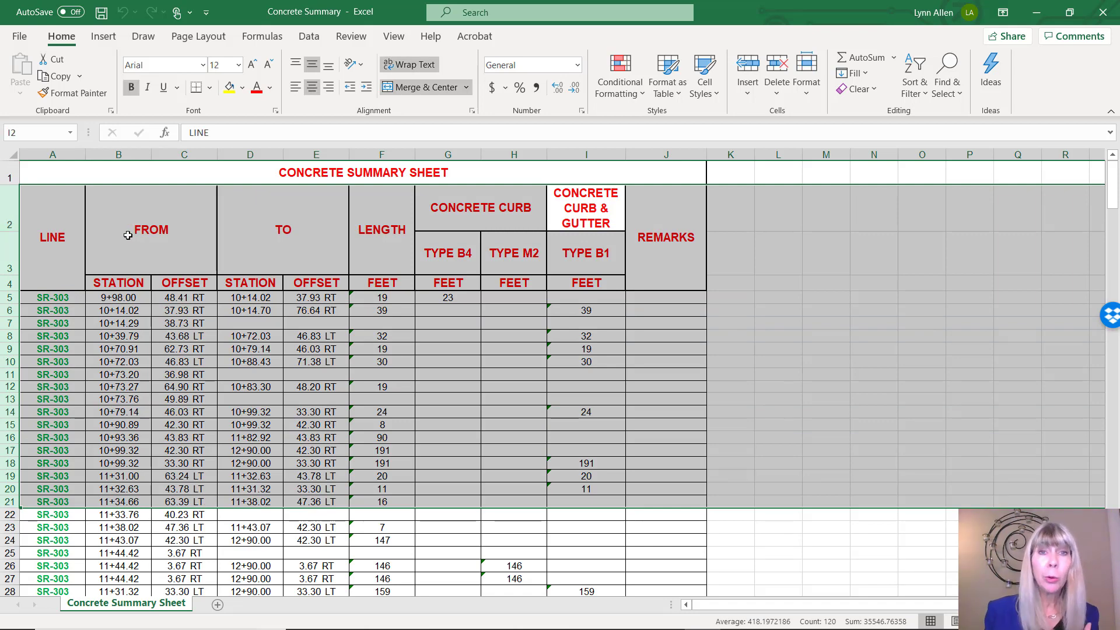
pyautogui.click(11, 152)
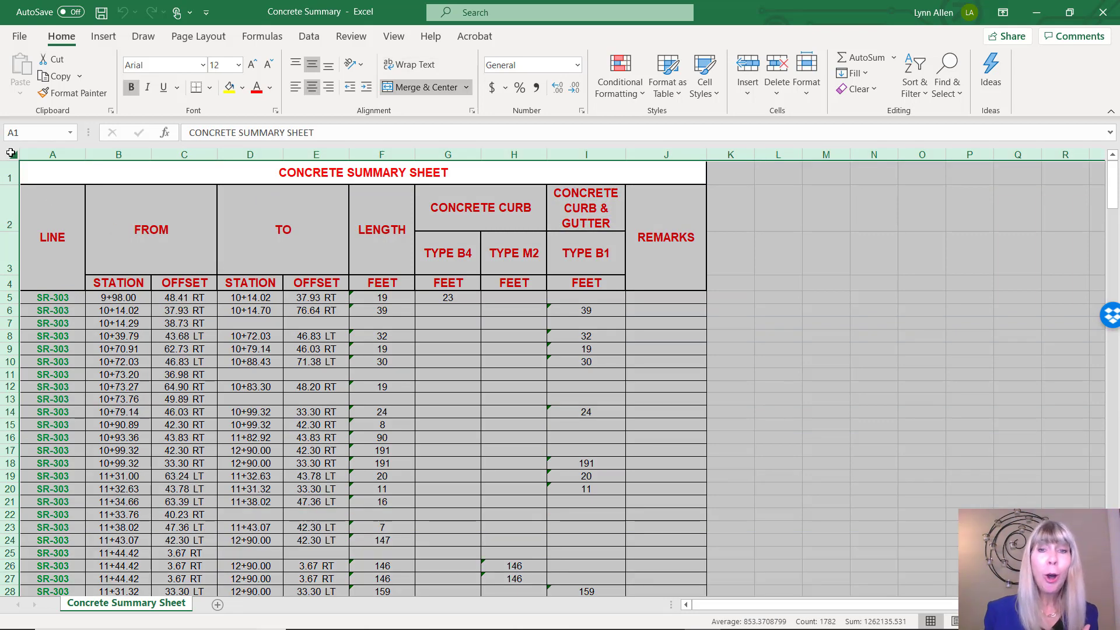
pyautogui.click(69, 77)
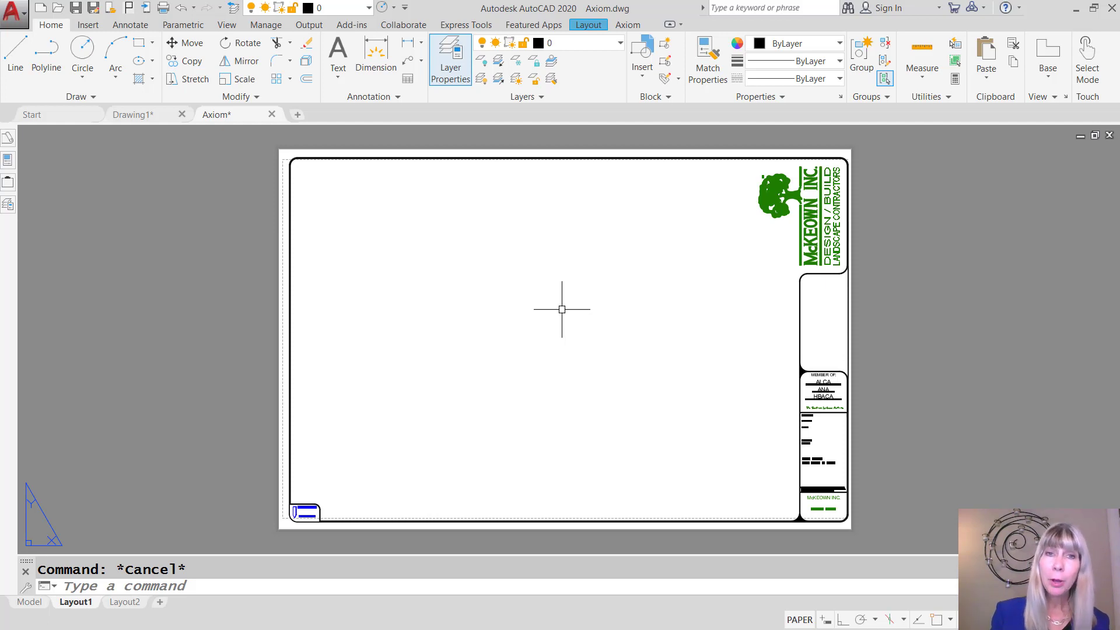
# Step: In AutoCAD, paste the copied Excel data onto Layout1 with Axiom's Microsoft Office Importer, split into three columns inside the title border
pyautogui.click(627, 25)
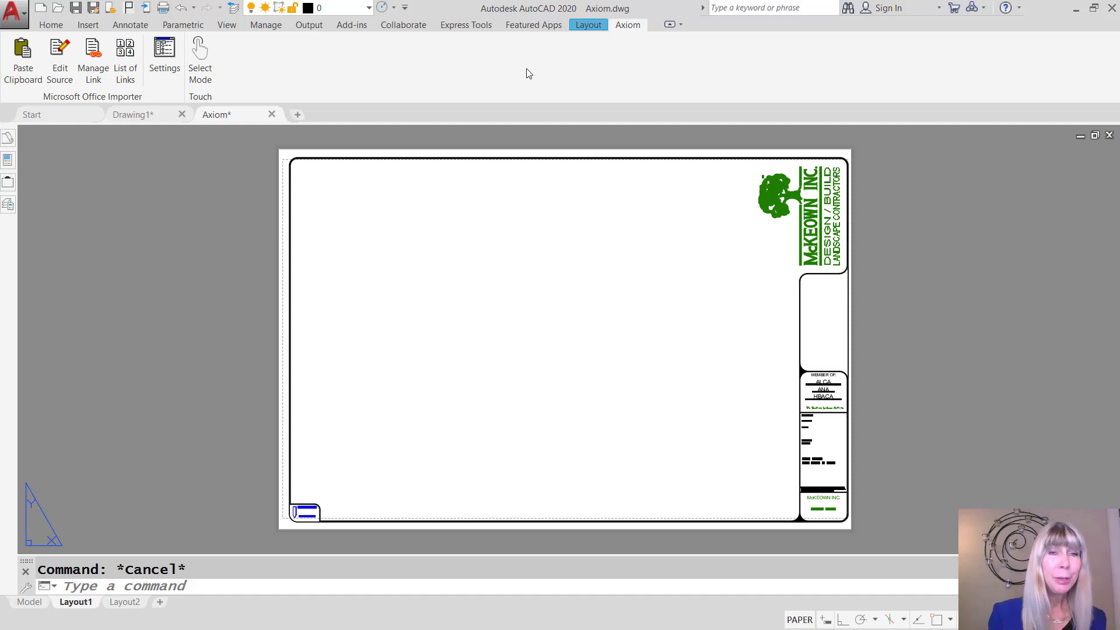
pyautogui.click(22, 69)
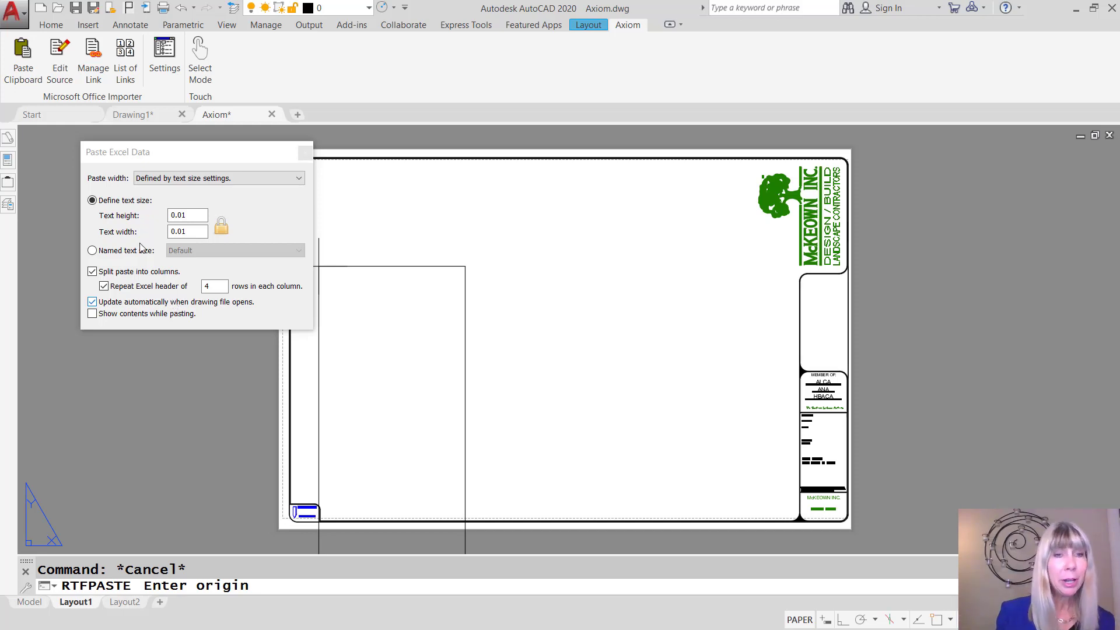
pyautogui.moveTo(277, 153); pyautogui.dragTo(220, 182)
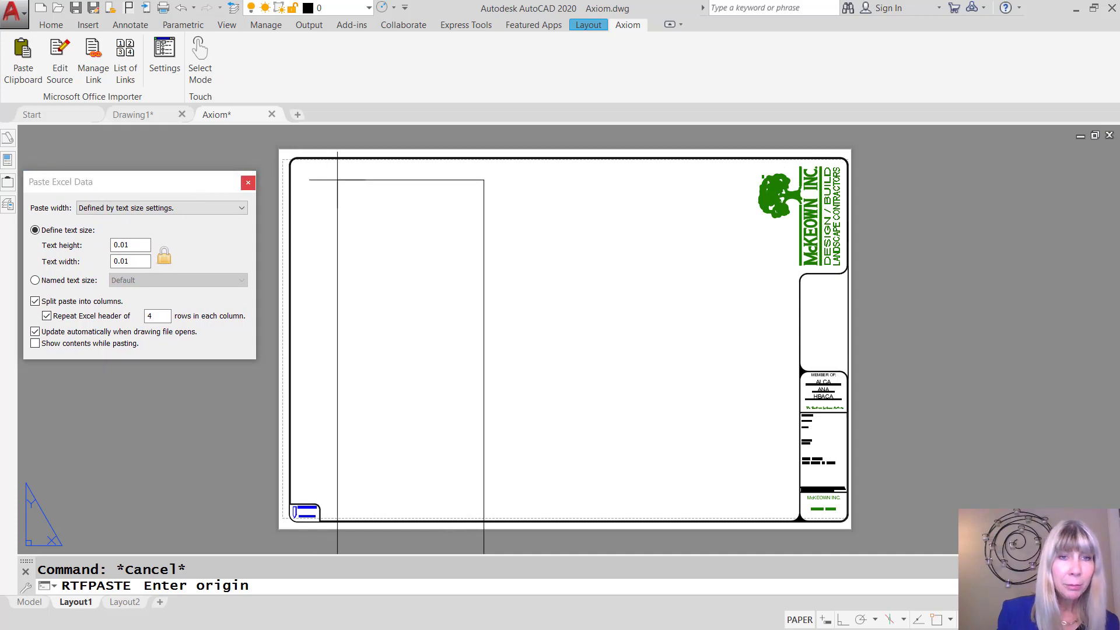
pyautogui.click(301, 164)
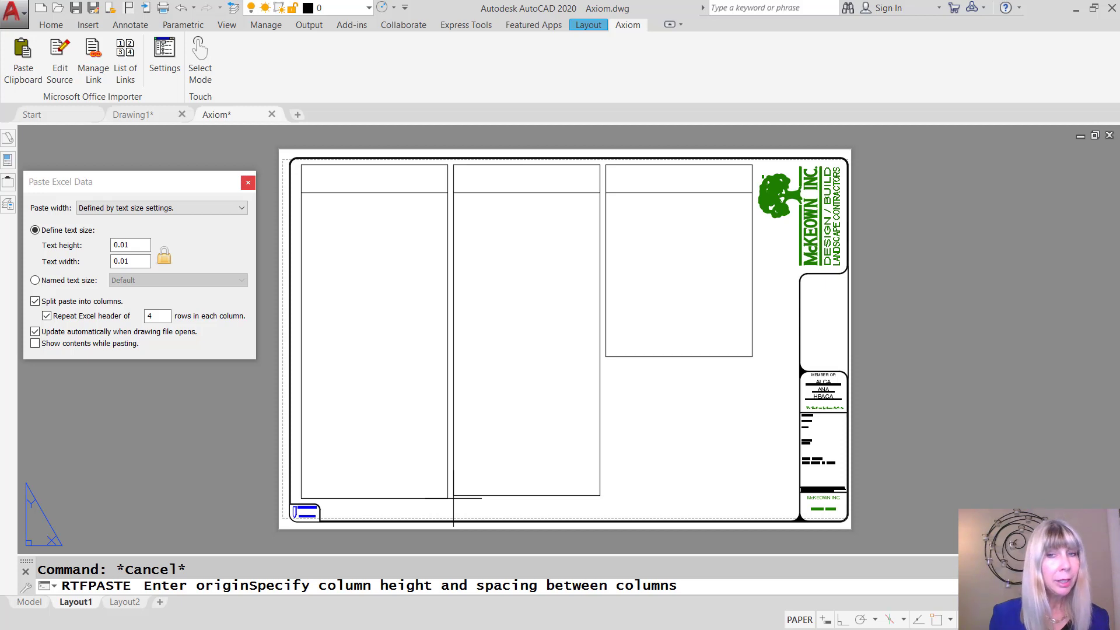
pyautogui.click(453, 498)
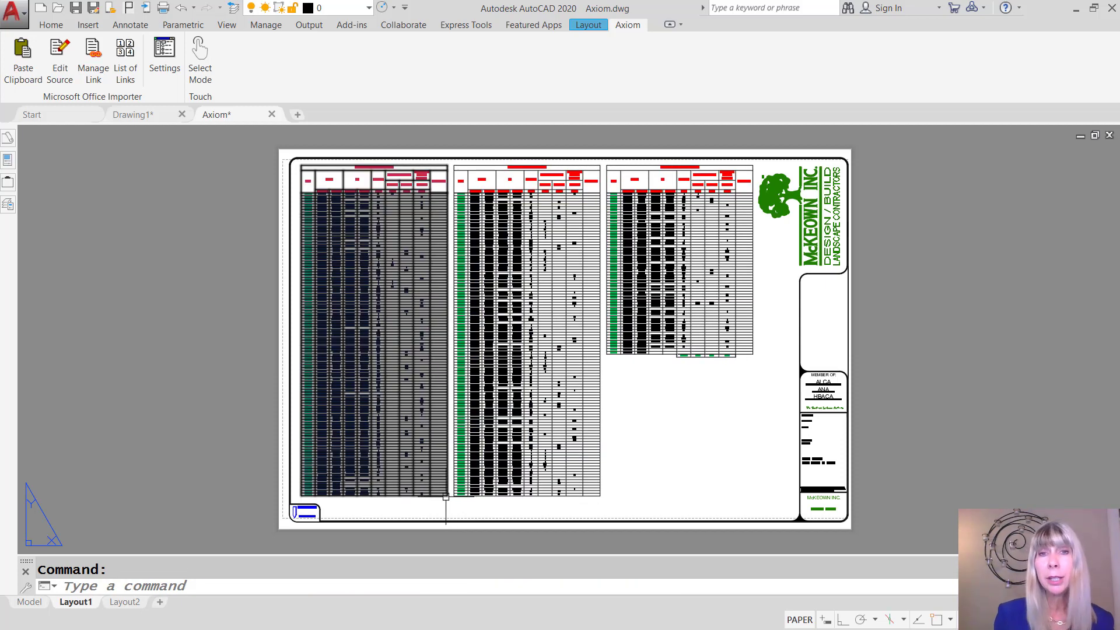
# Step: Close the Concrete Summary workbook in Excel and reopen it from AutoCAD as the source of the pasted table
pyautogui.scroll(2, 379, 265)
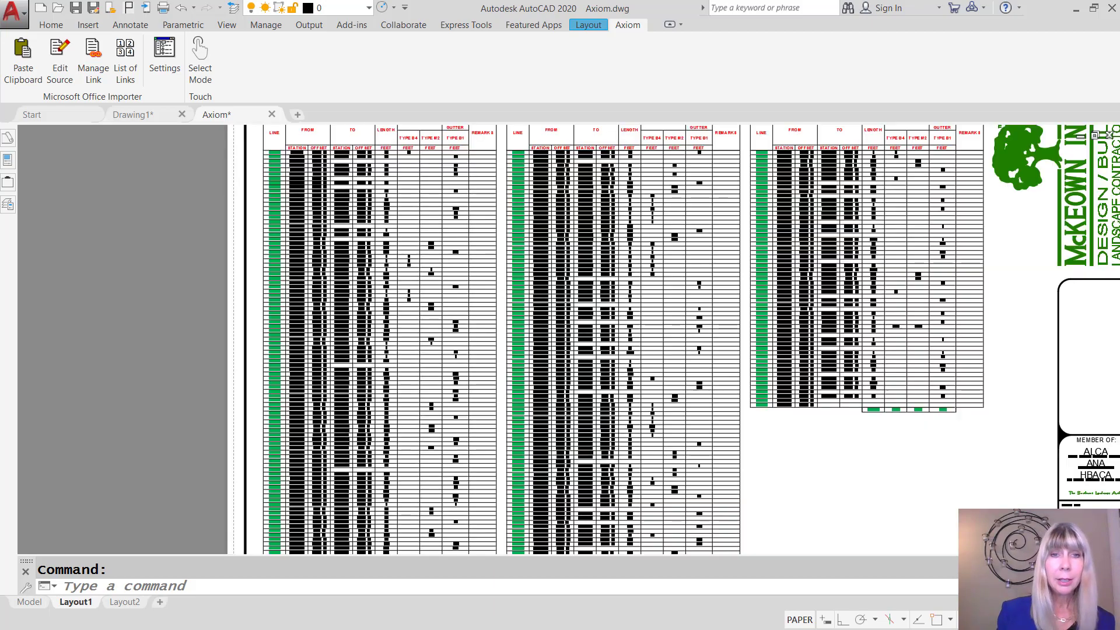
pyautogui.scroll(2, 362, 250)
pyautogui.moveTo(362, 250); pyautogui.dragTo(452, 499, button='middle')
pyautogui.scroll(2, 405, 386)
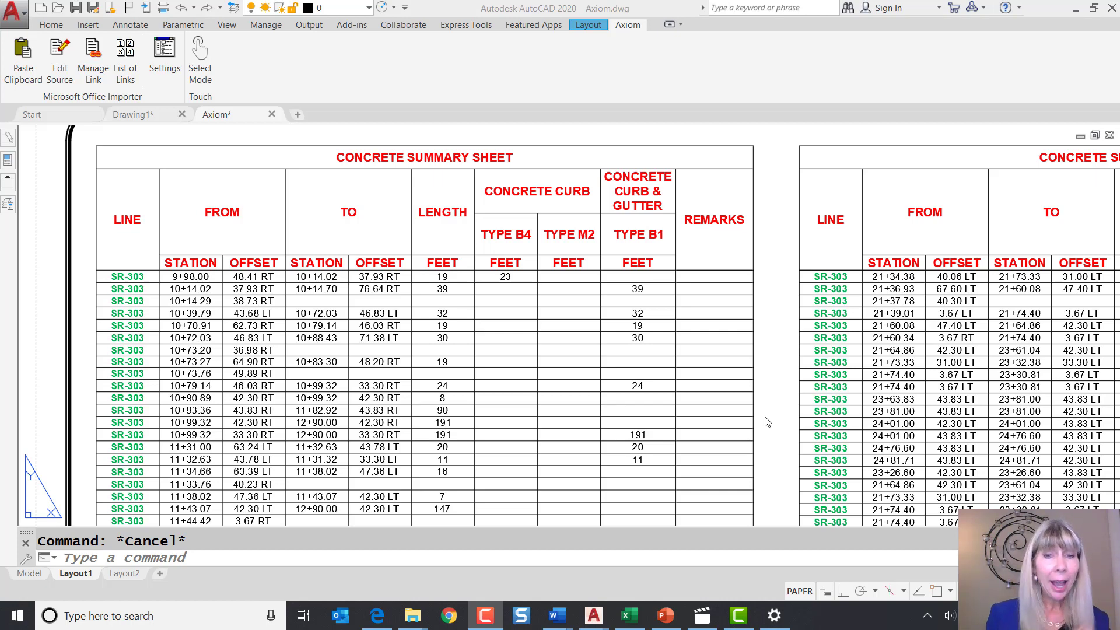
pyautogui.click(636, 615)
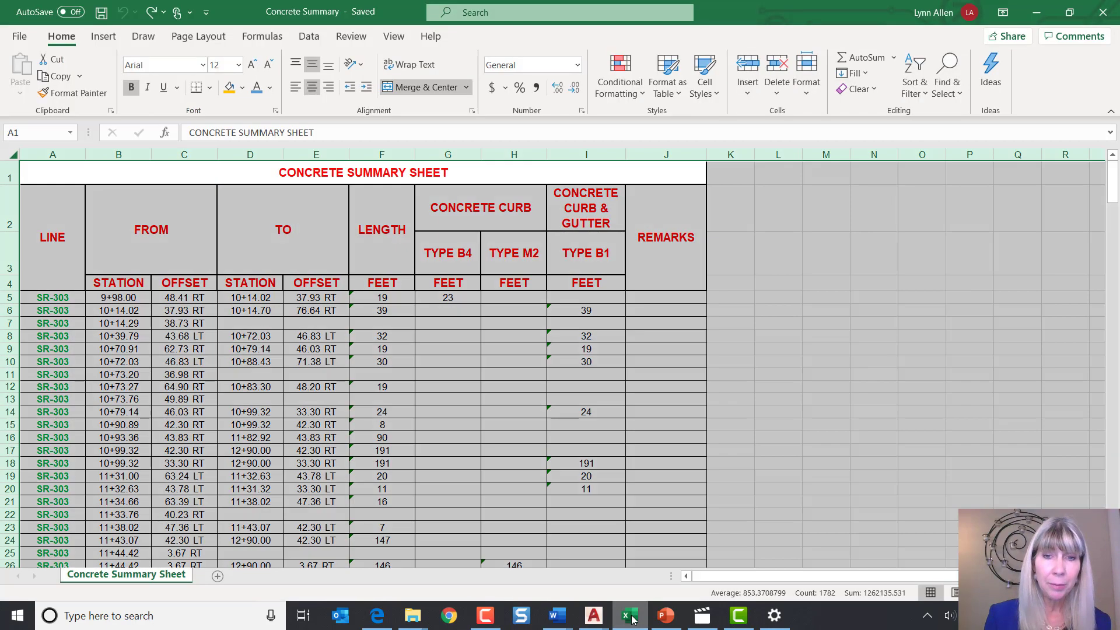
pyautogui.click(1103, 13)
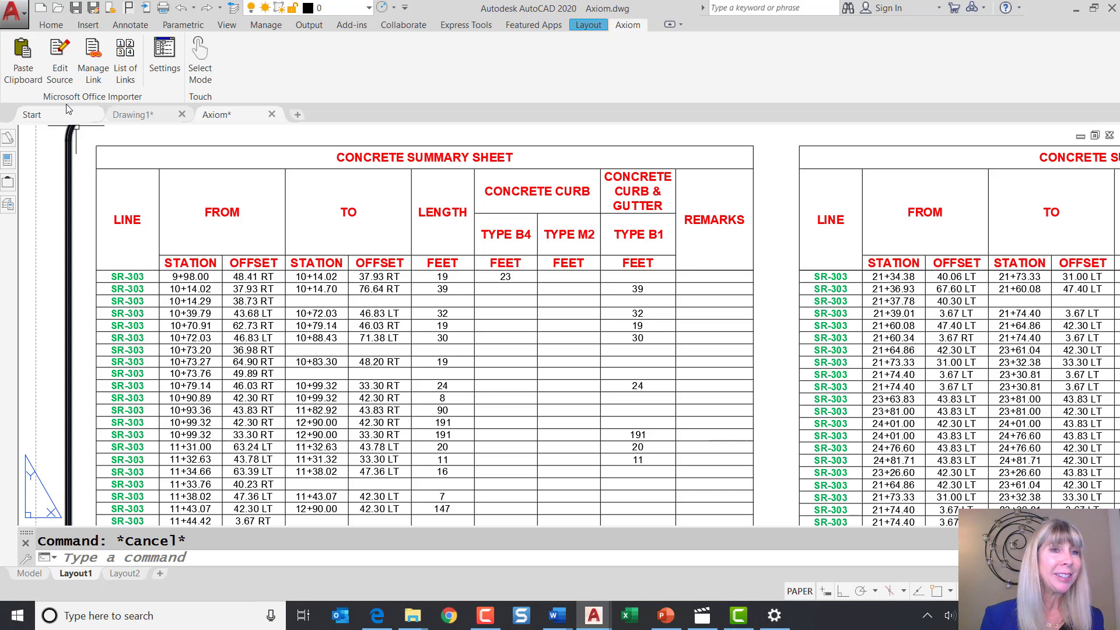
pyautogui.click(62, 64)
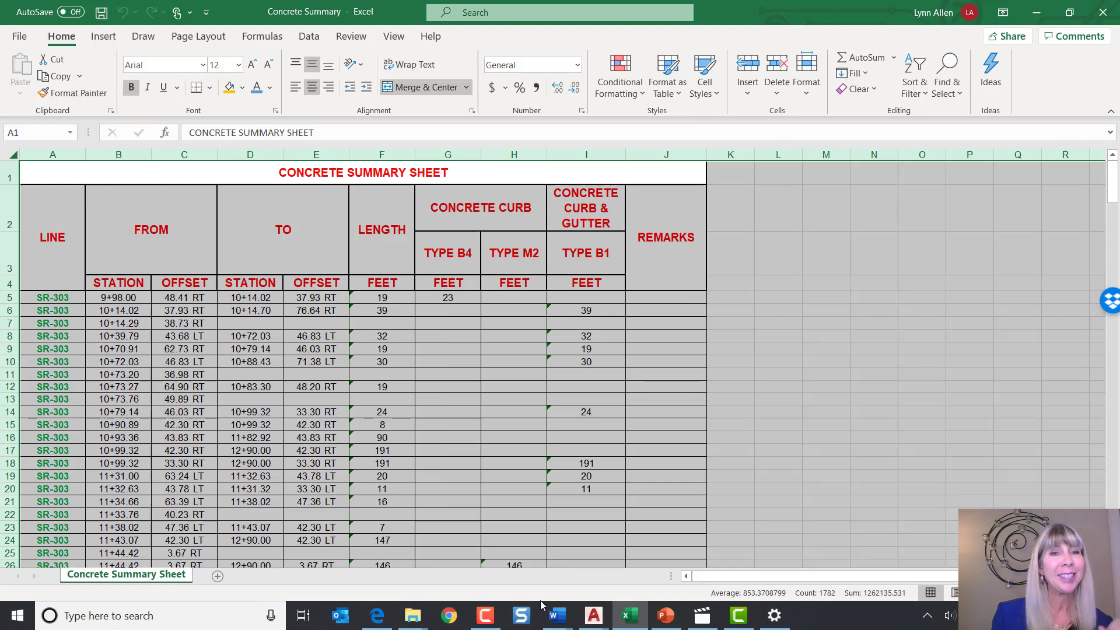
# Step: Recolor the FROM header text in the worksheet blue
pyautogui.click(194, 264)
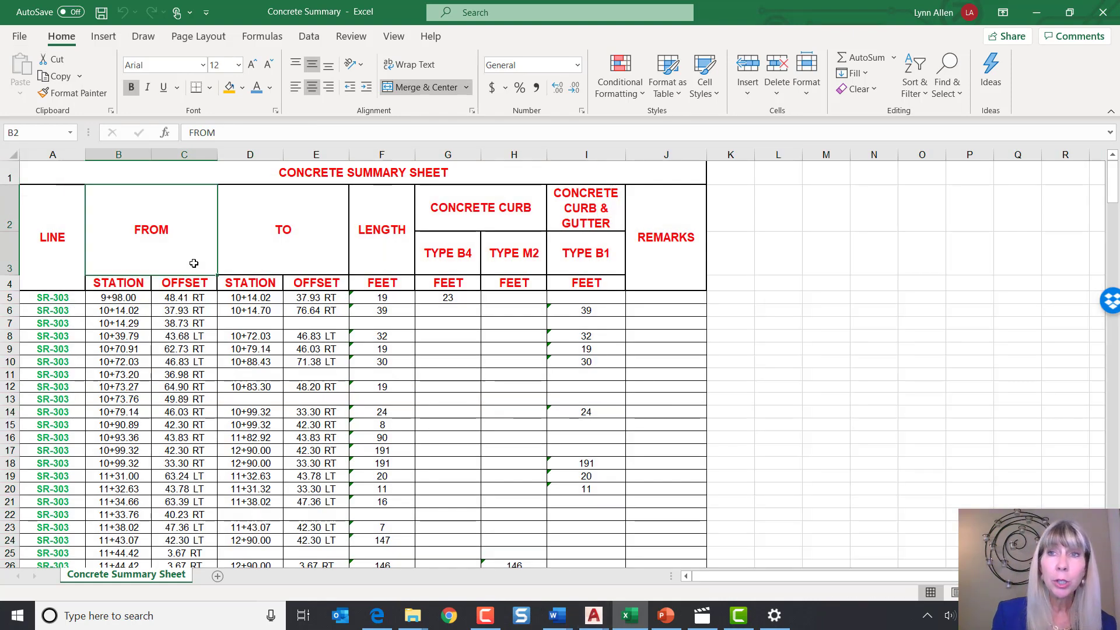
pyautogui.doubleClick(171, 228)
pyautogui.moveTo(170, 229); pyautogui.dragTo(128, 225)
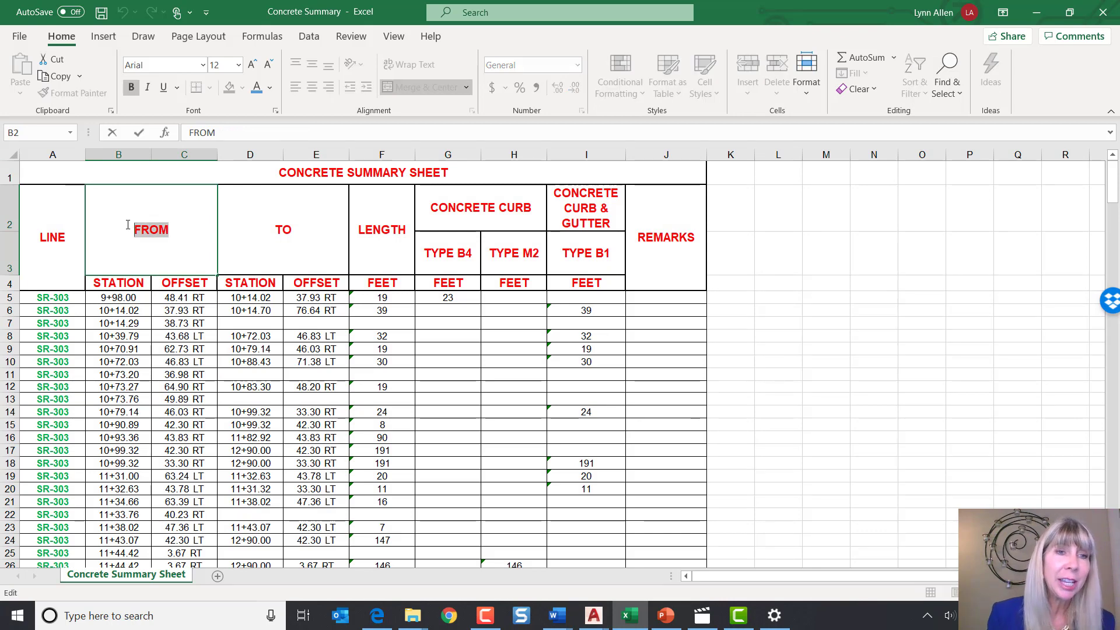
pyautogui.click(256, 87)
# Step: Replace the REMARKS header text with AXIOM in blue
pyautogui.click(675, 242)
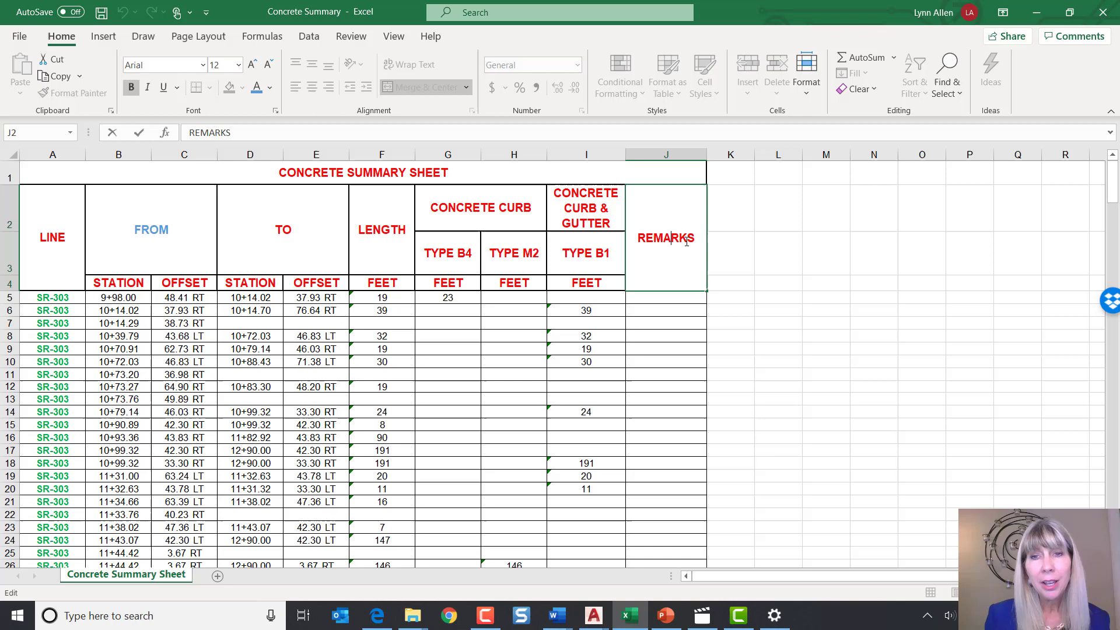
pyautogui.doubleClick(695, 238)
pyautogui.moveTo(695, 238); pyautogui.dragTo(636, 241)
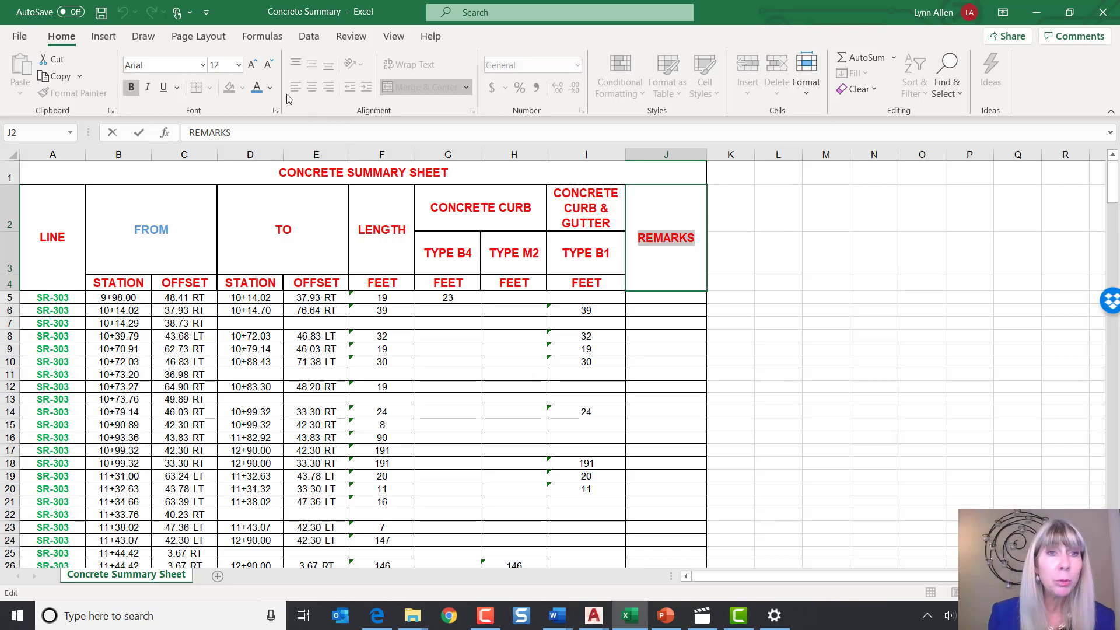
pyautogui.click(257, 88)
pyautogui.write('AXIOM')
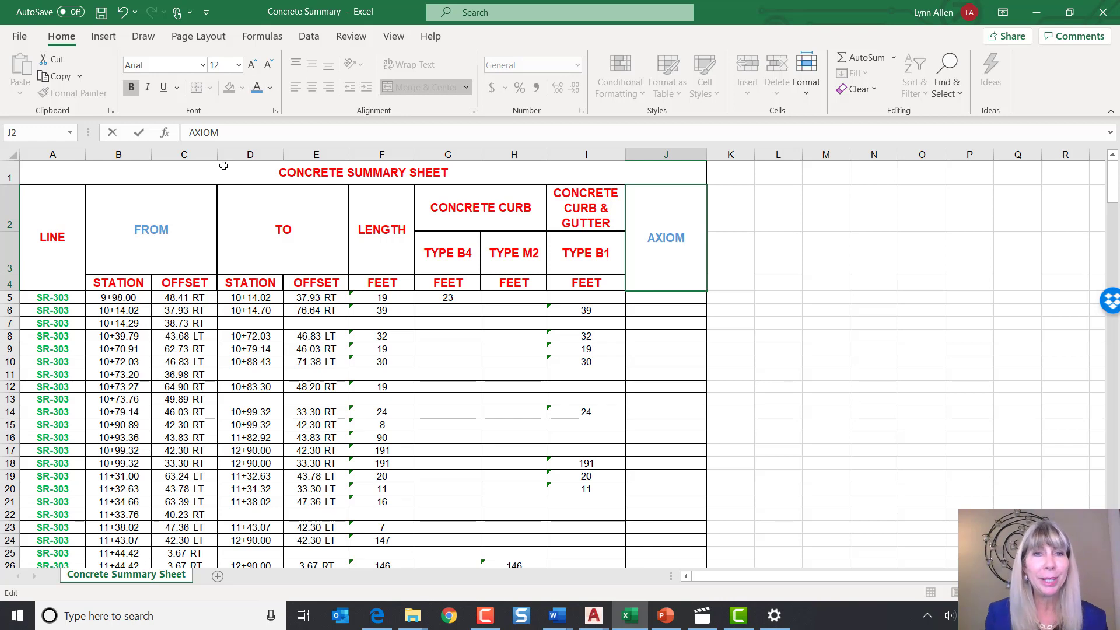
# Step: Fill the TYPE B4 and TYPE B1 header cells with orange
pyautogui.click(443, 239)
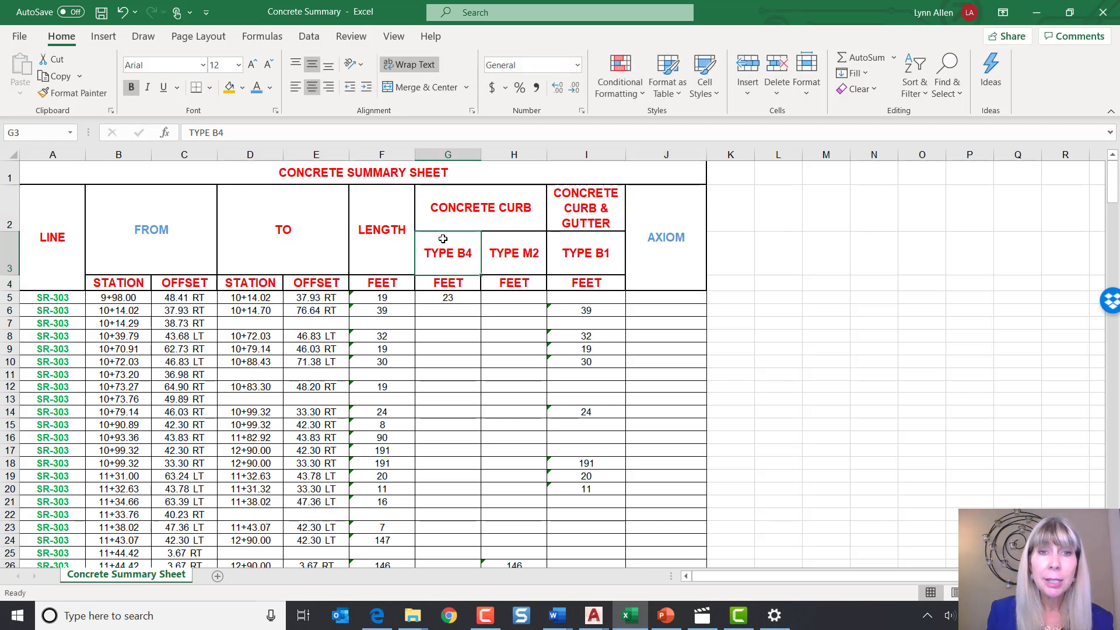
pyautogui.click(230, 87)
pyautogui.click(587, 241)
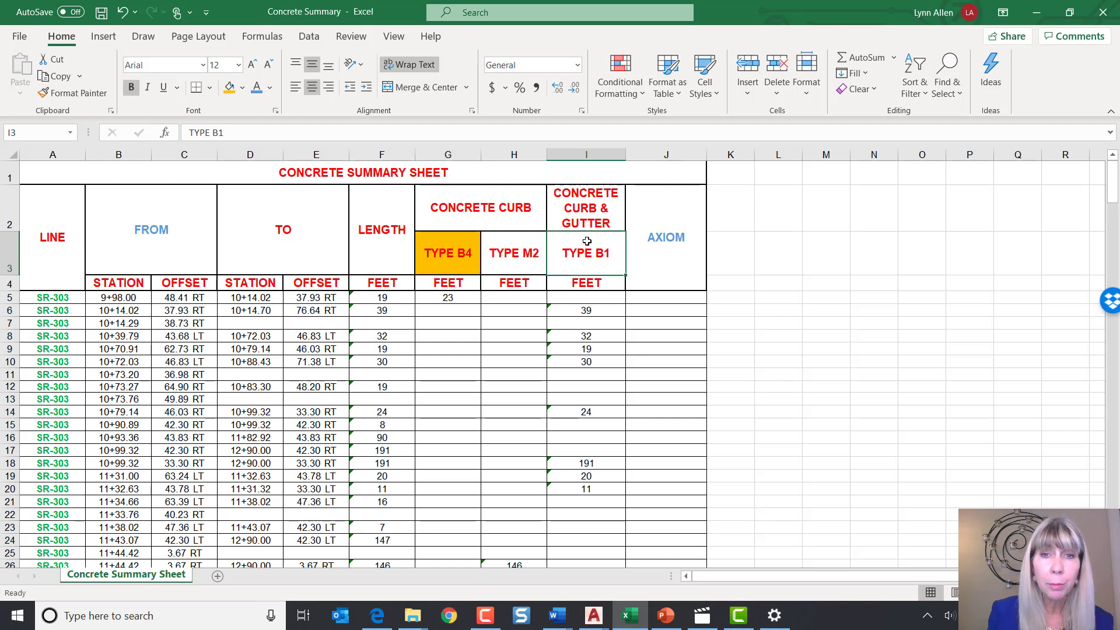
pyautogui.click(228, 93)
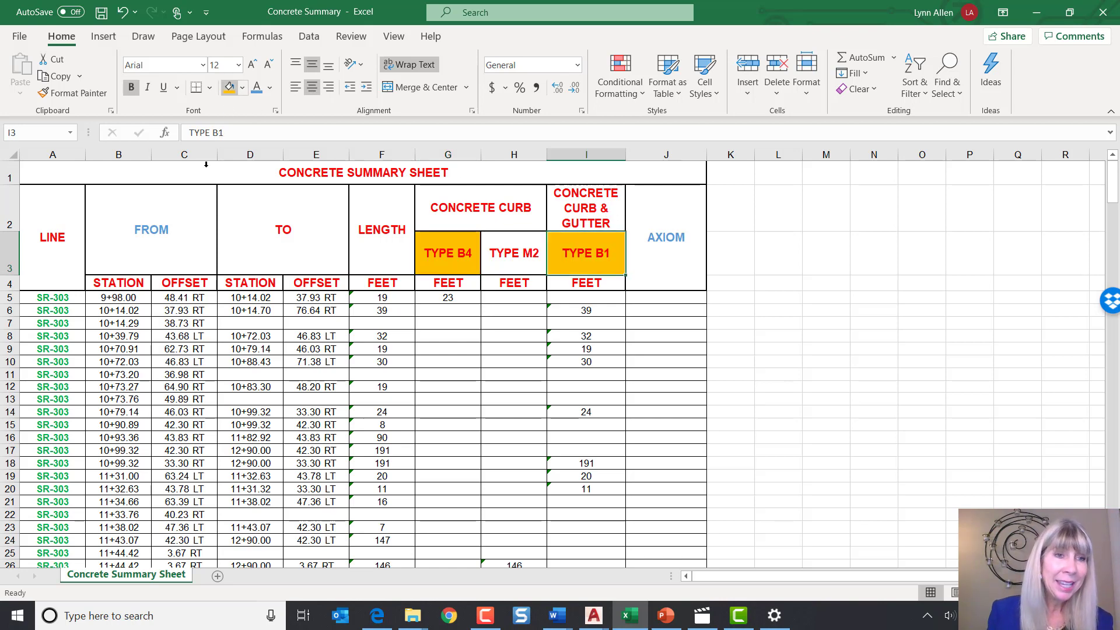
# Step: Fill the LINE column down from SR-303 in cell A5 to row 72 as an incrementing series
pyautogui.click(70, 298)
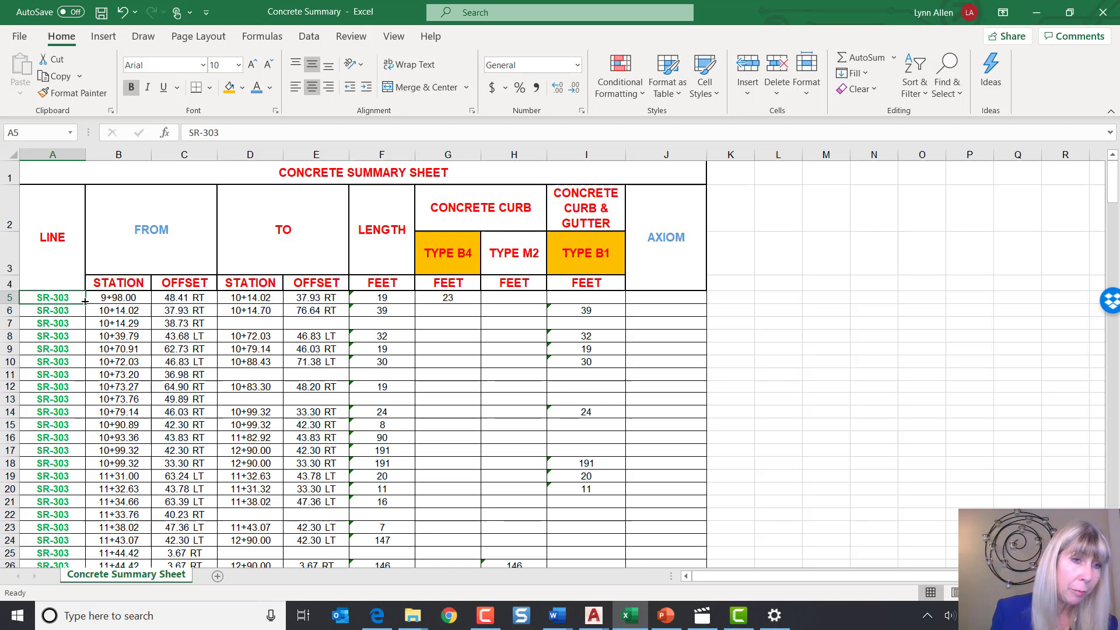
pyautogui.moveTo(86, 302); pyautogui.dragTo(75, 566)
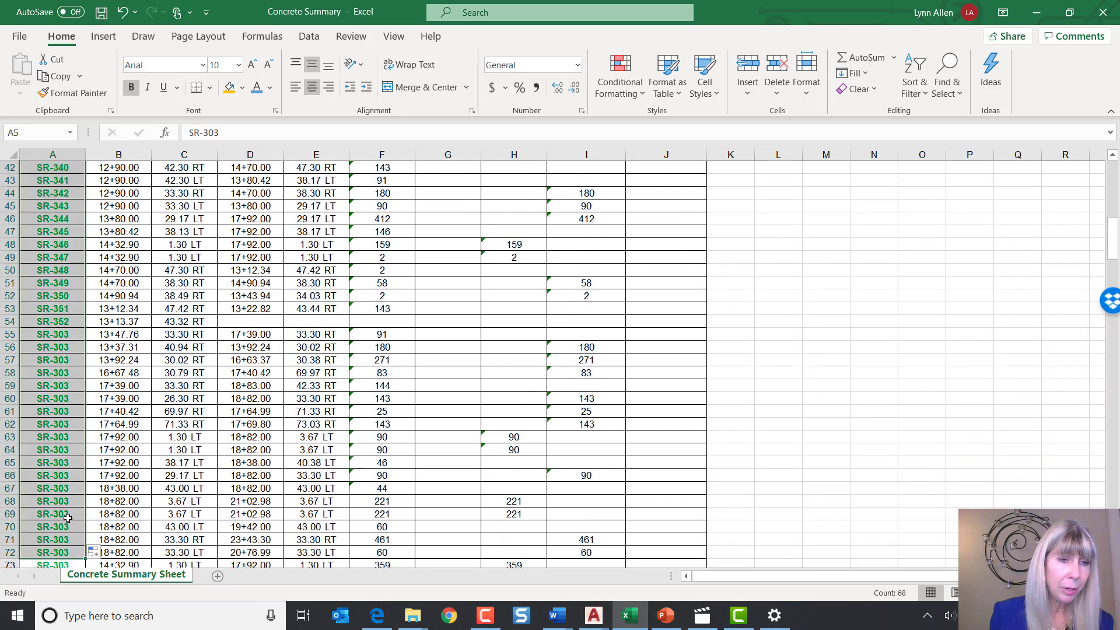
pyautogui.scroll(15, 67, 519)
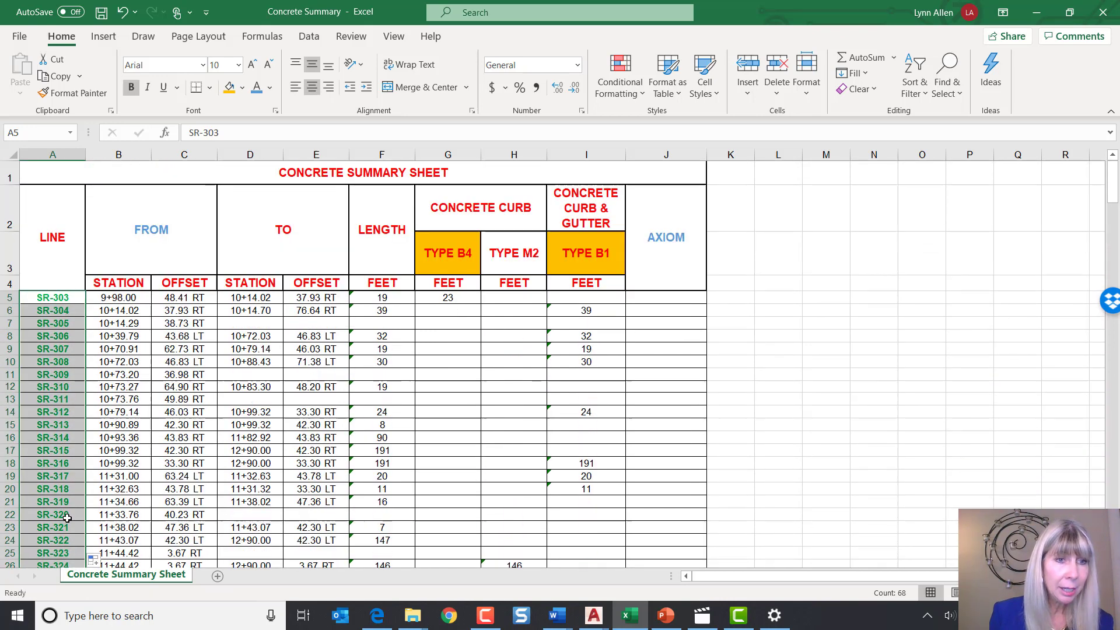
pyautogui.click(73, 363)
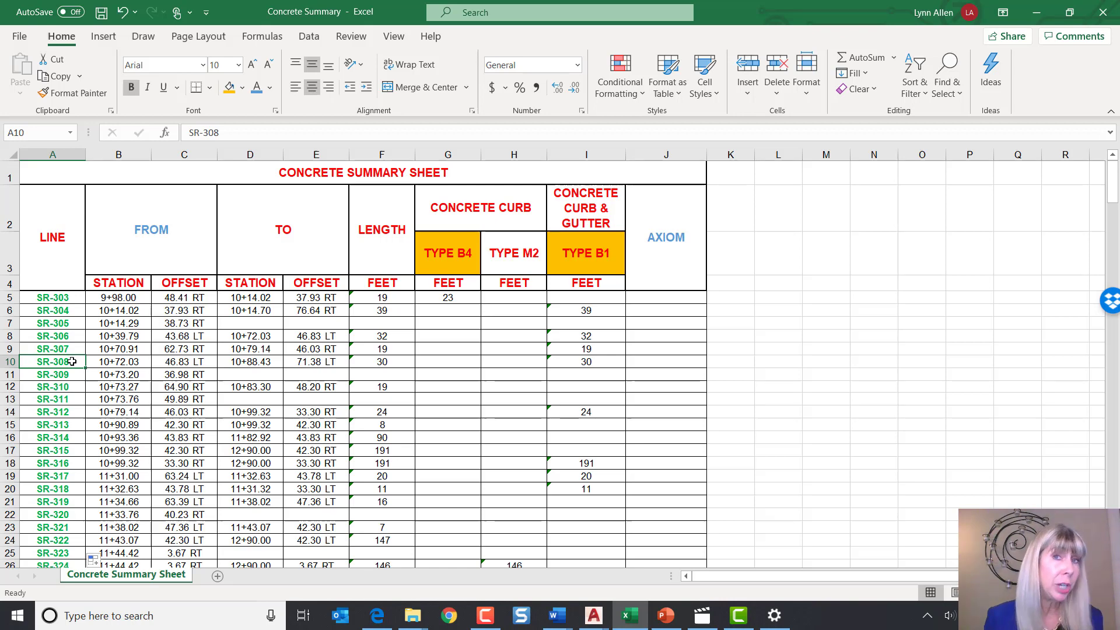
# Step: Copy rows 8 and 9 and paste them over rows 12 and 13
pyautogui.click(10, 335)
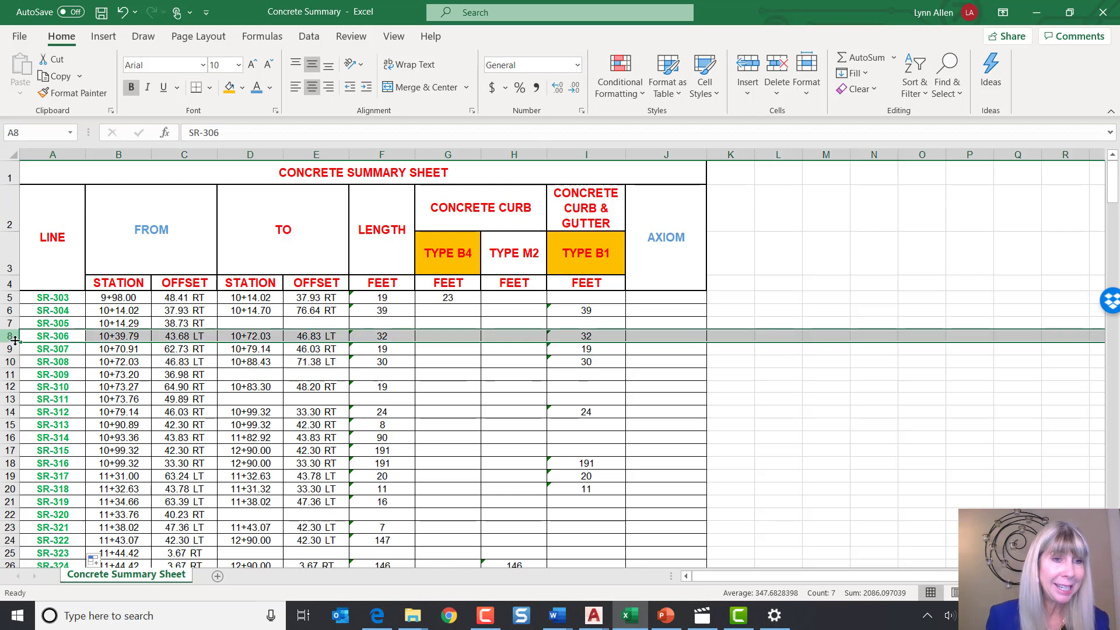
pyautogui.keyDown('shift'); pyautogui.click(9, 348); pyautogui.keyUp('shift')
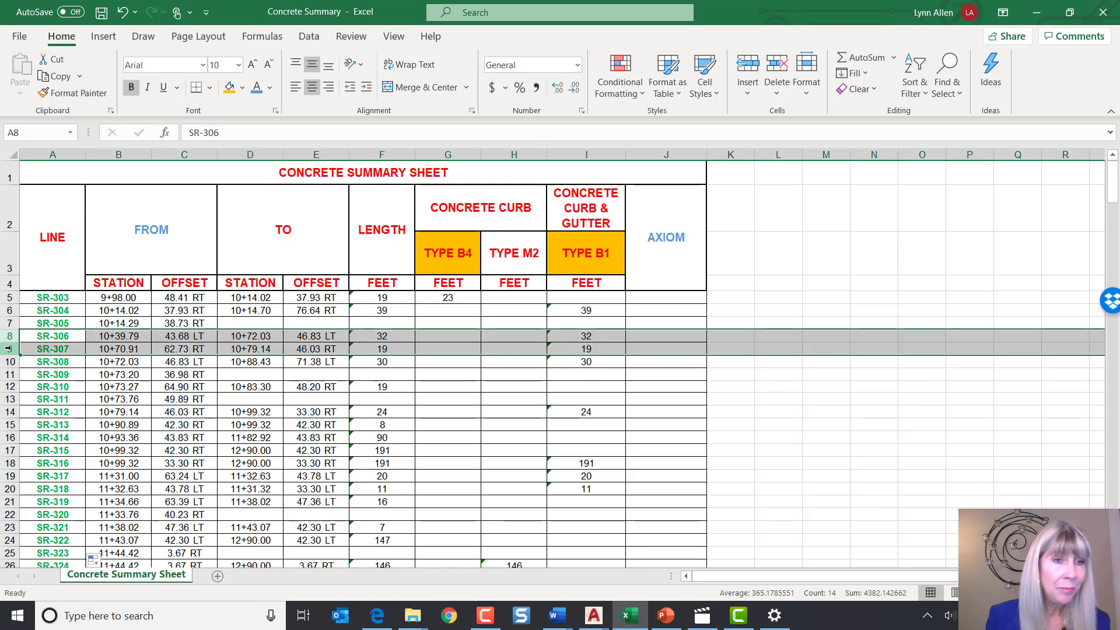
pyautogui.hotkey('ctrl', 'c')
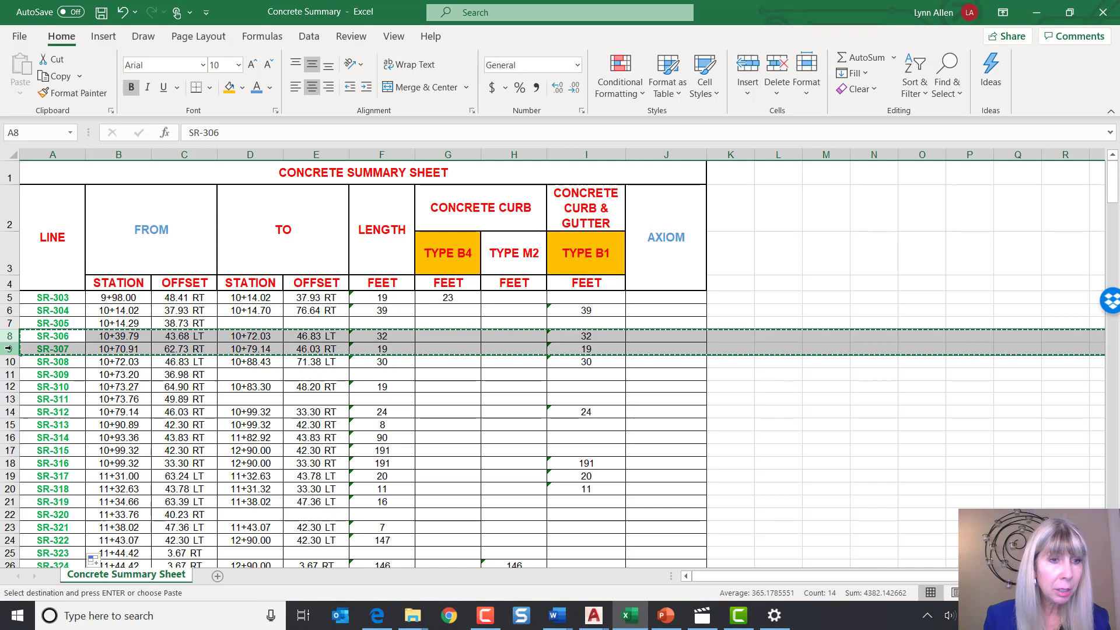
pyautogui.click(11, 386)
pyautogui.hotkey('ctrl', 'v')
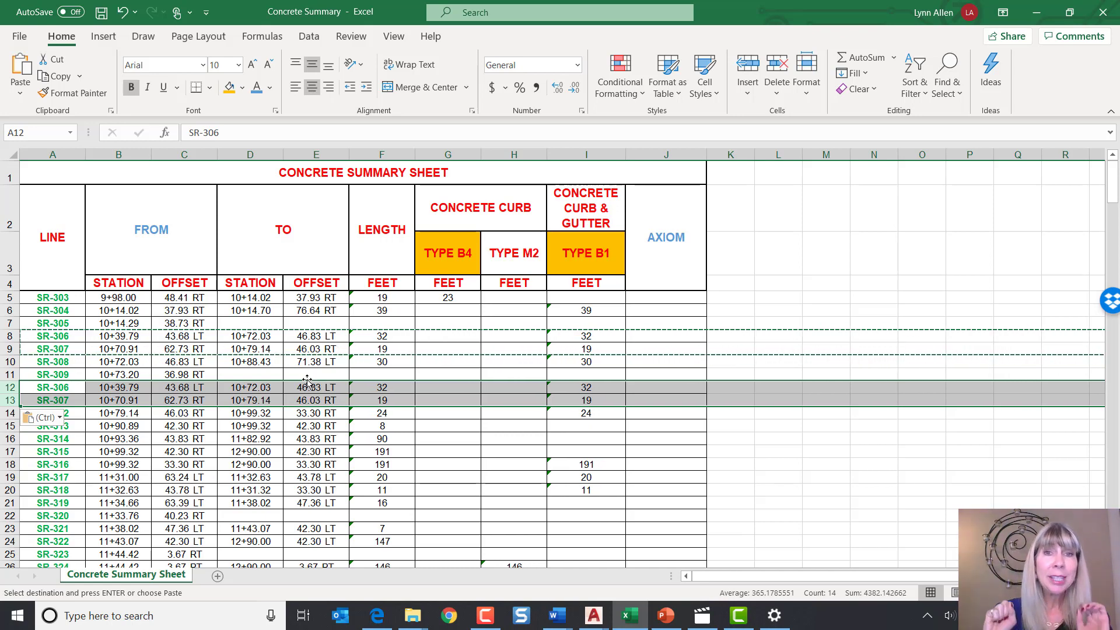
# Step: Save the Concrete Summary workbook and switch to the Axiom.dwg drawing in AutoCAD
pyautogui.click(102, 13)
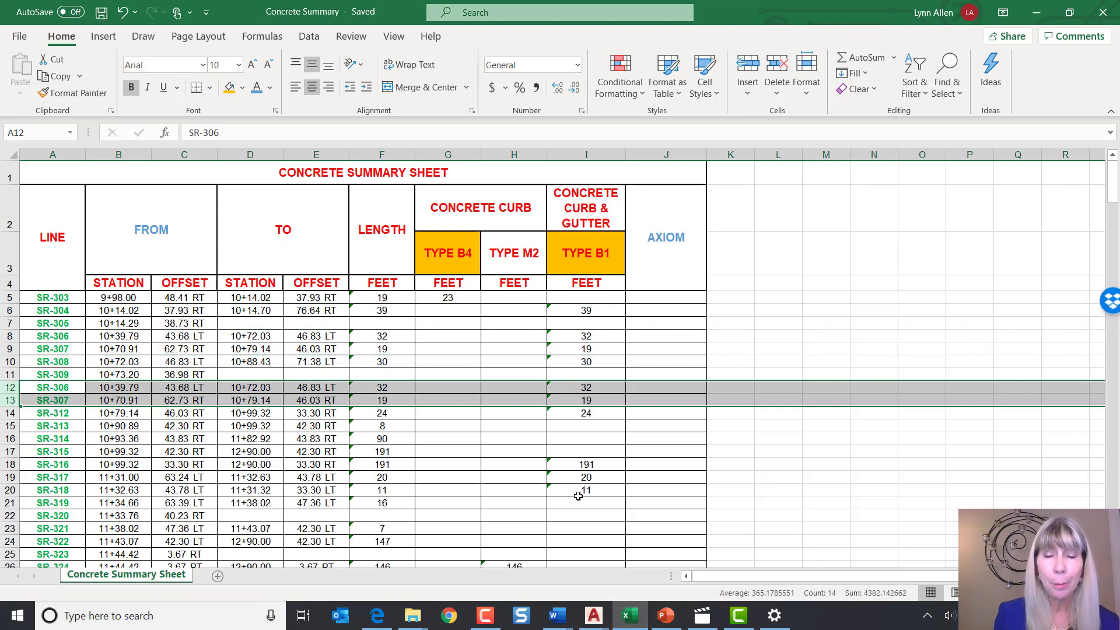
pyautogui.moveTo(593, 615)
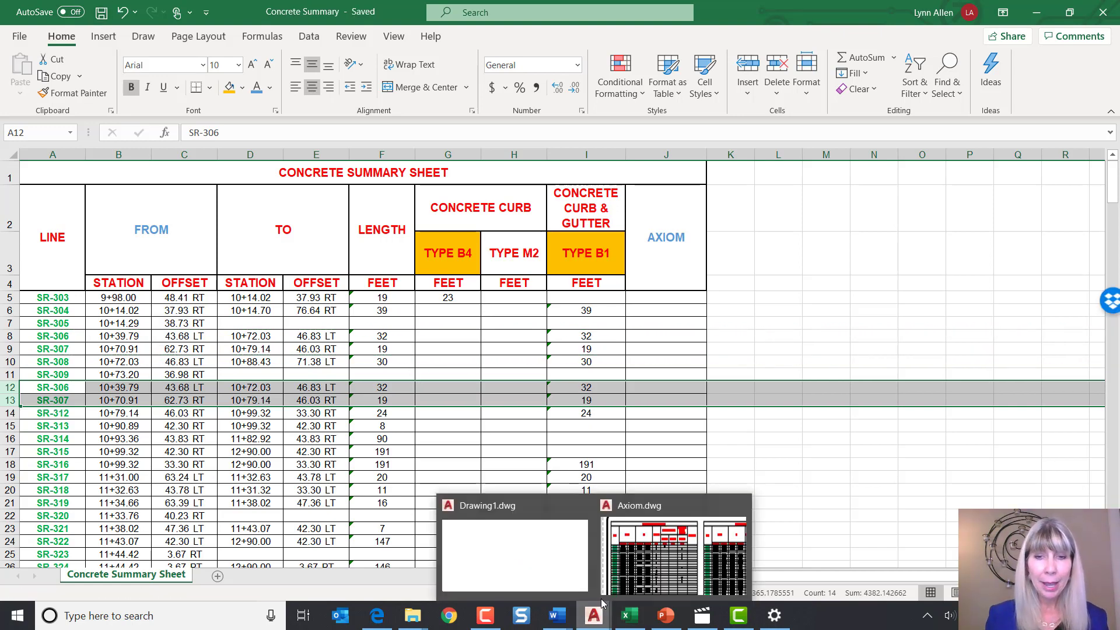
pyautogui.click(665, 549)
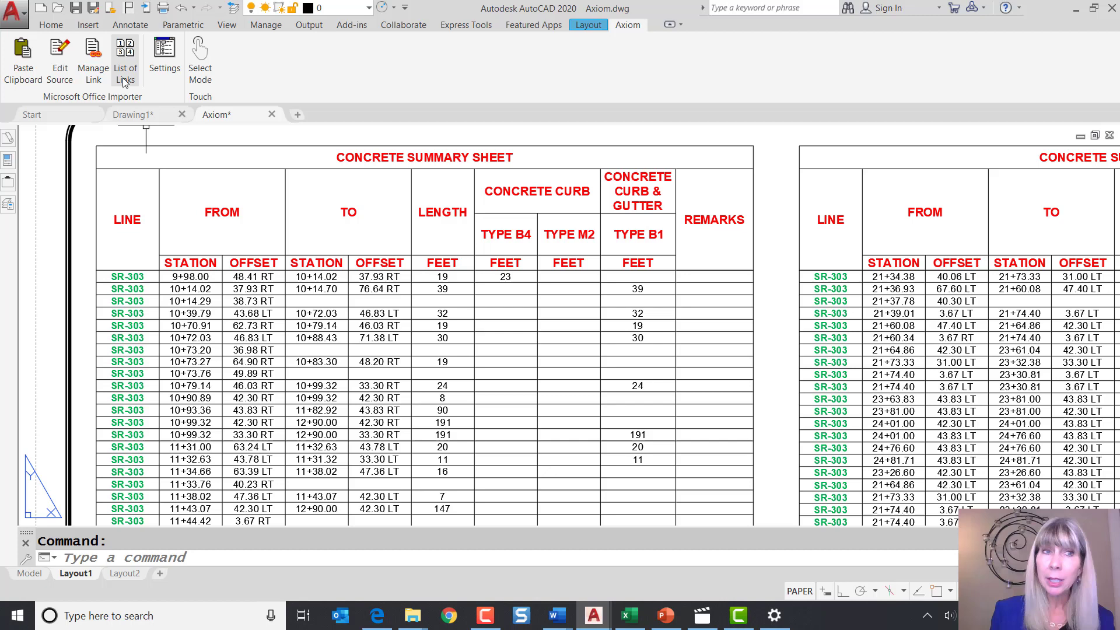
# Step: Update the linked concrete summary table in Layout1 from its source, Concrete Summary.xlsx, using Manage Link
pyautogui.click(94, 71)
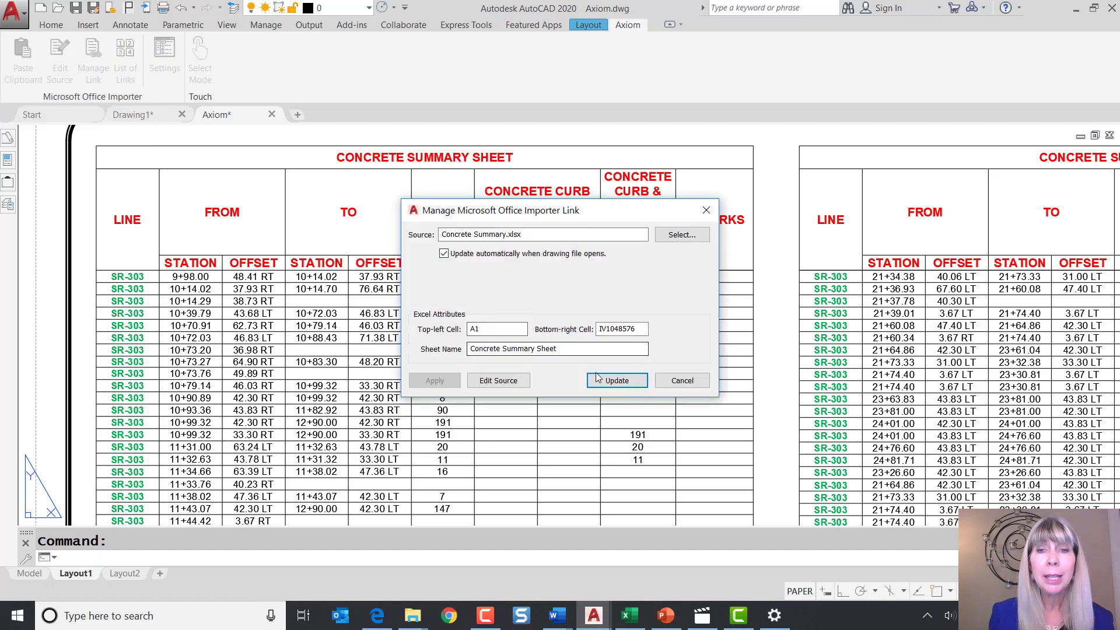
pyautogui.click(618, 381)
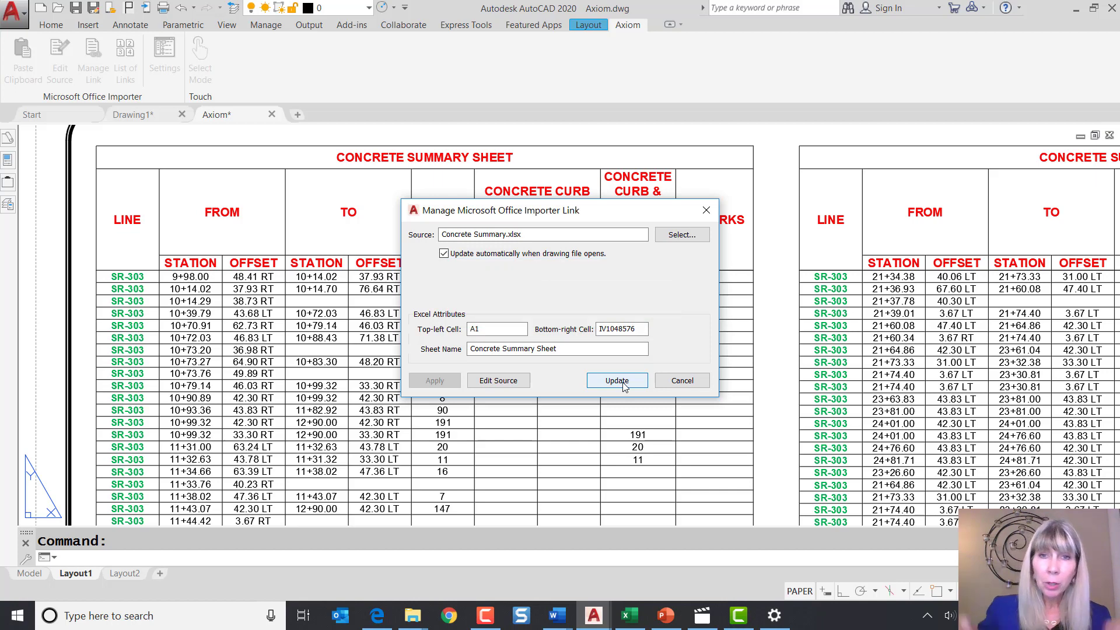
pyautogui.click(699, 213)
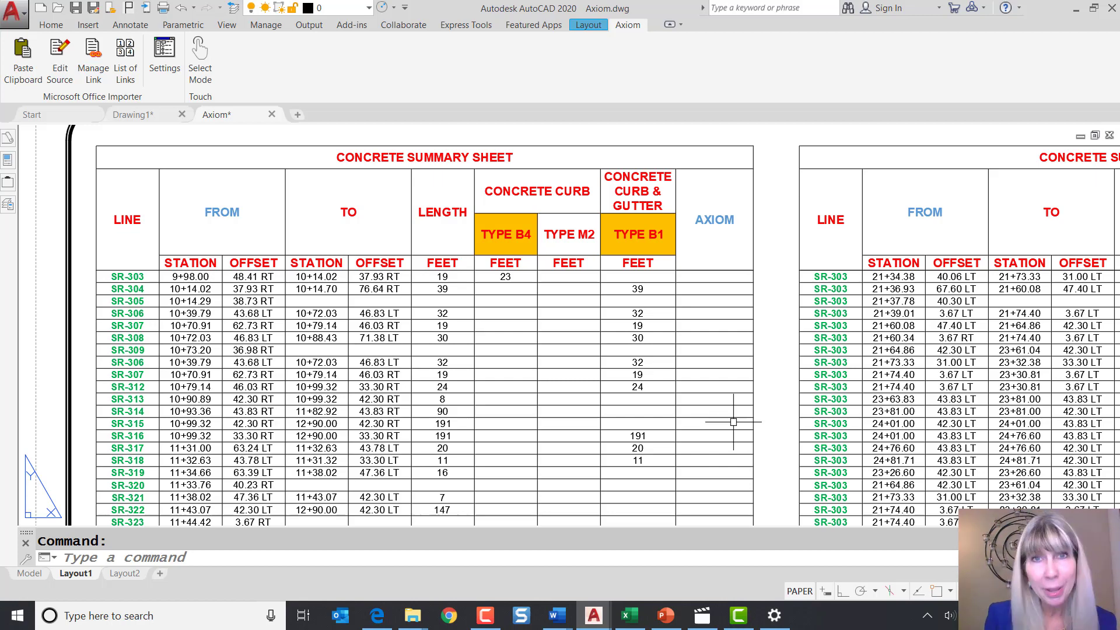
pyautogui.press('Escape')
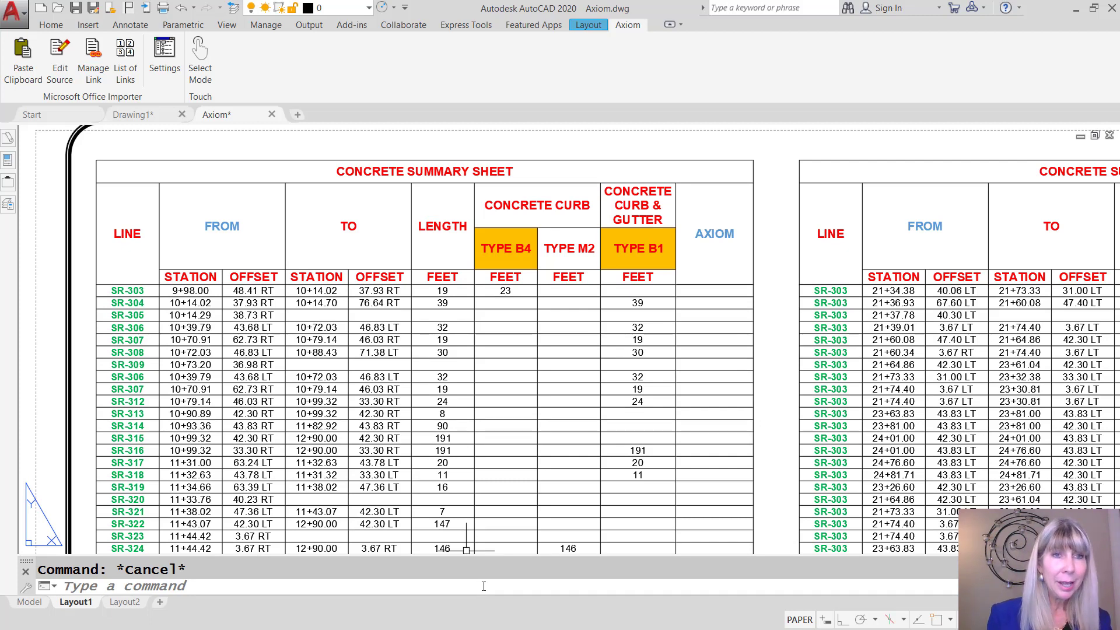
# Step: Examine the Microsoft Office Importer's text formatting and size settings, including the text size calculator, without changing any values
pyautogui.click(166, 61)
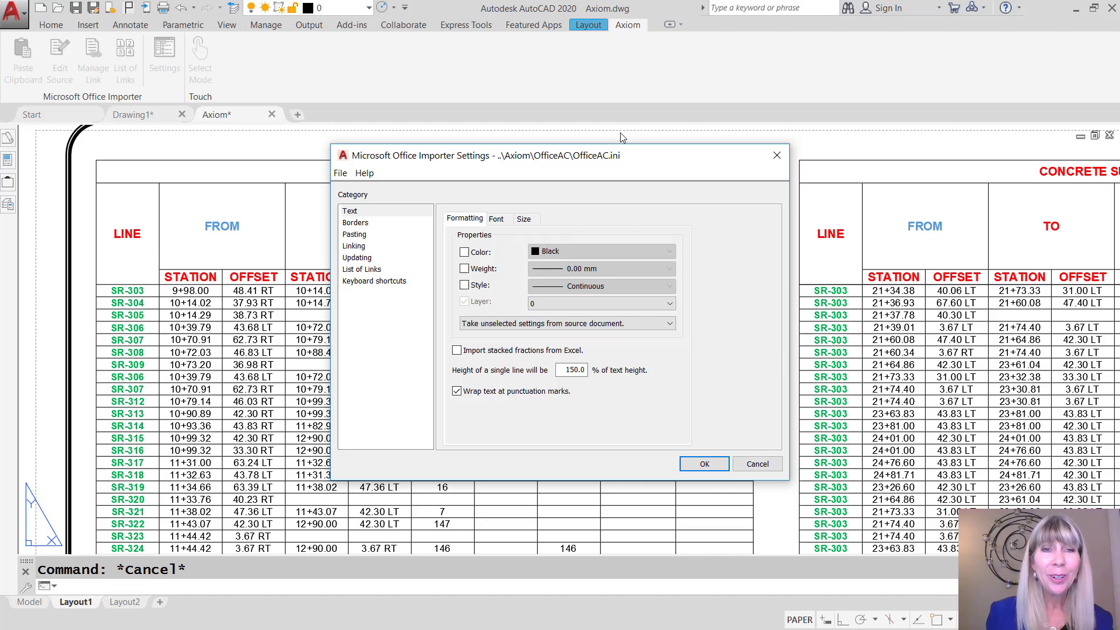
pyautogui.click(407, 213)
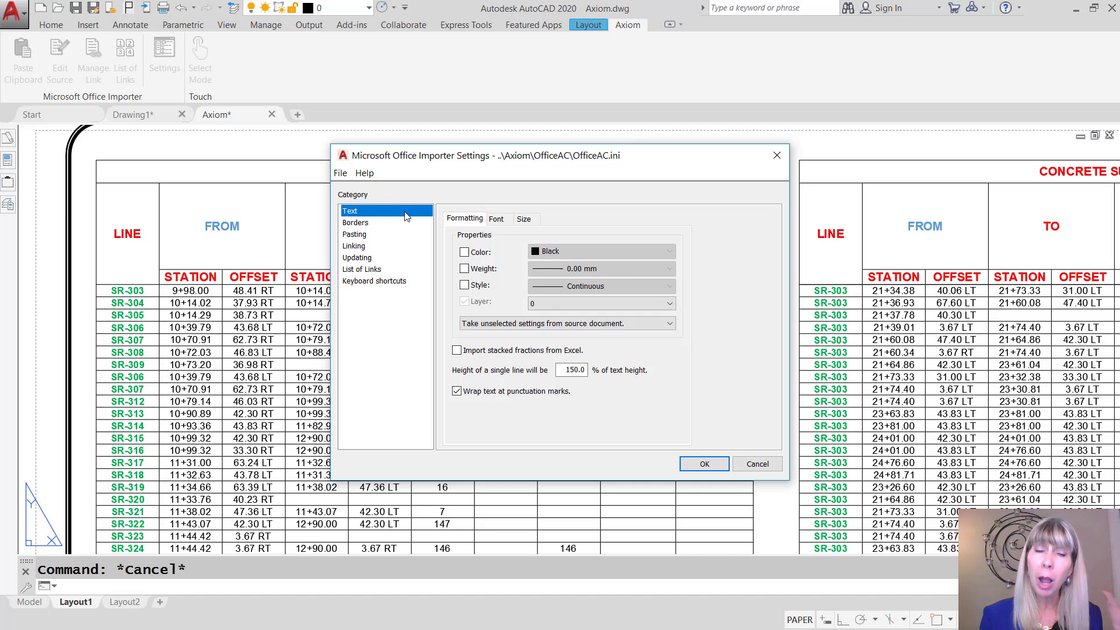
pyautogui.click(525, 220)
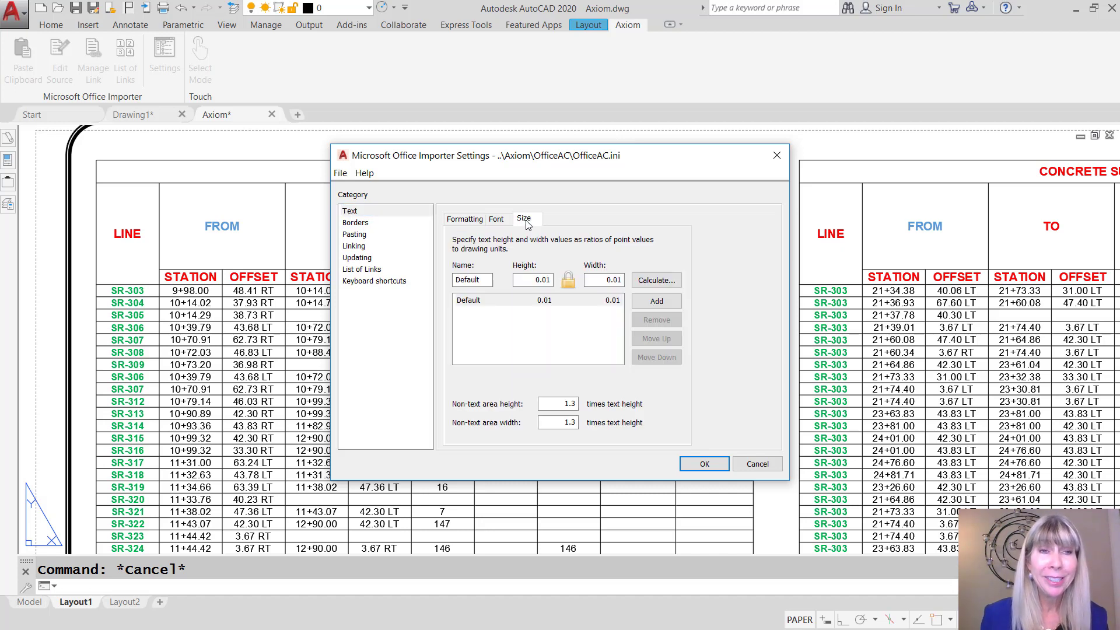
pyautogui.click(656, 280)
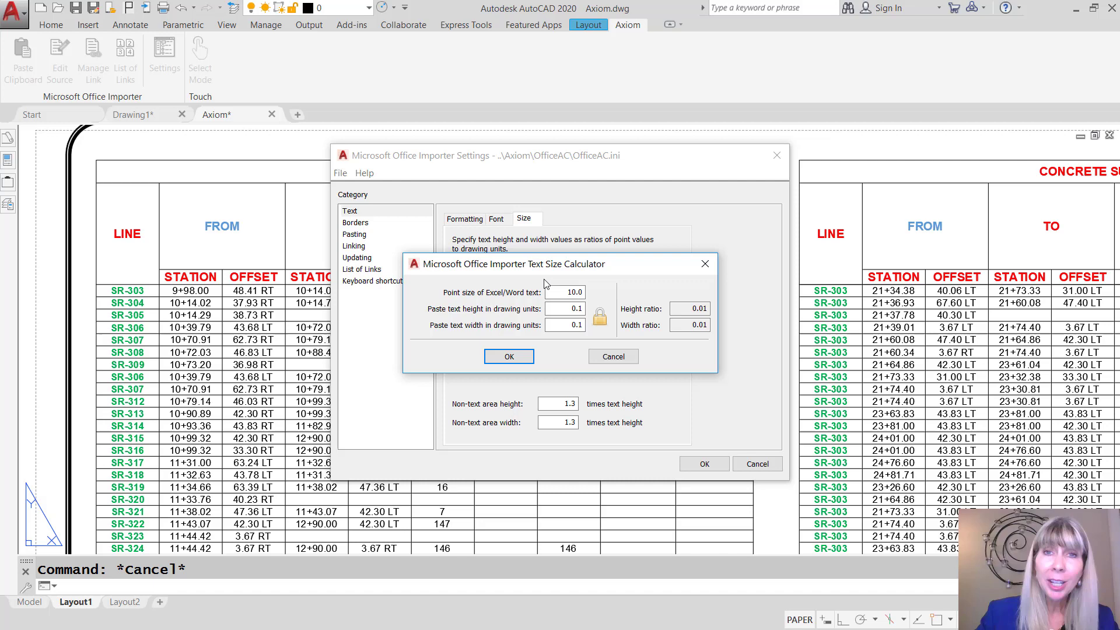
pyautogui.click(614, 357)
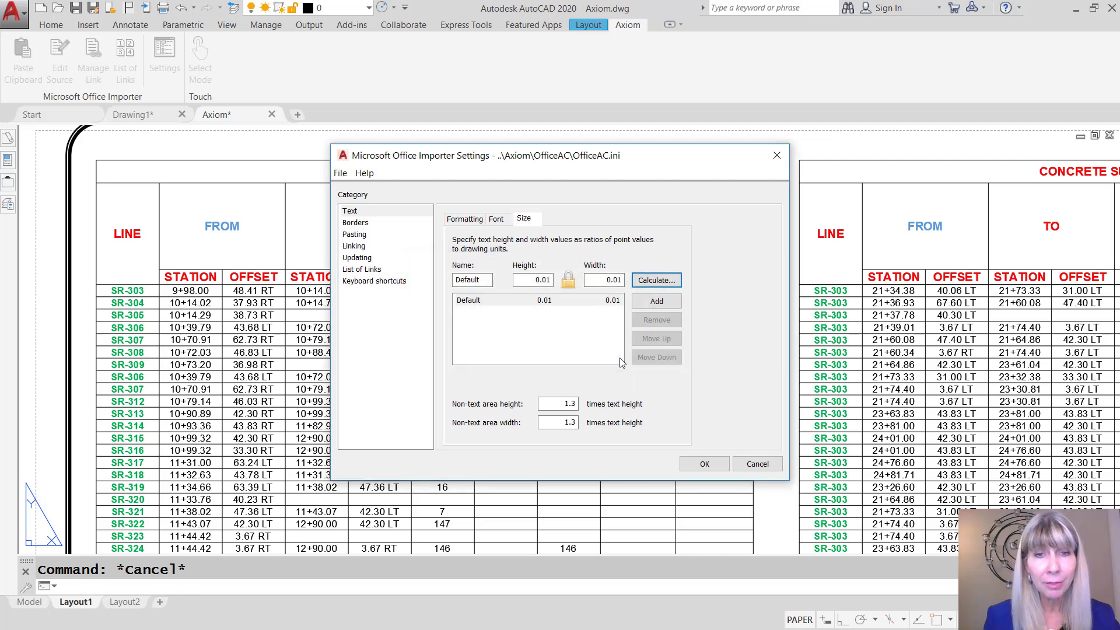
# Step: Review the importer's Borders, Pasting, Linking and Updating settings and its settings-file commands, and close the settings without applying changes
pyautogui.click(356, 223)
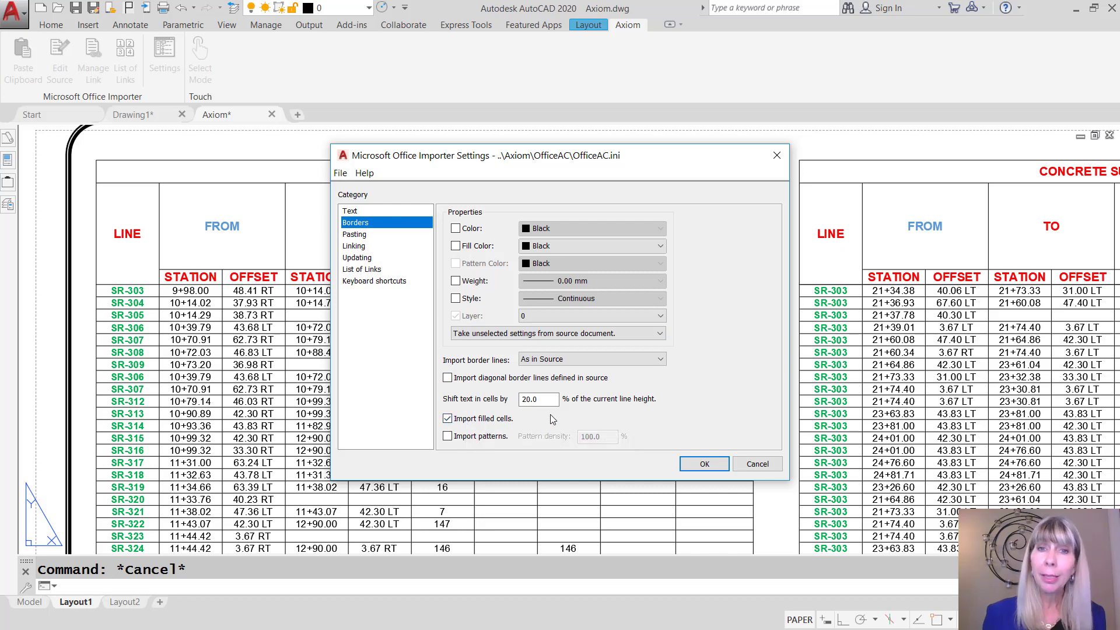
pyautogui.click(390, 236)
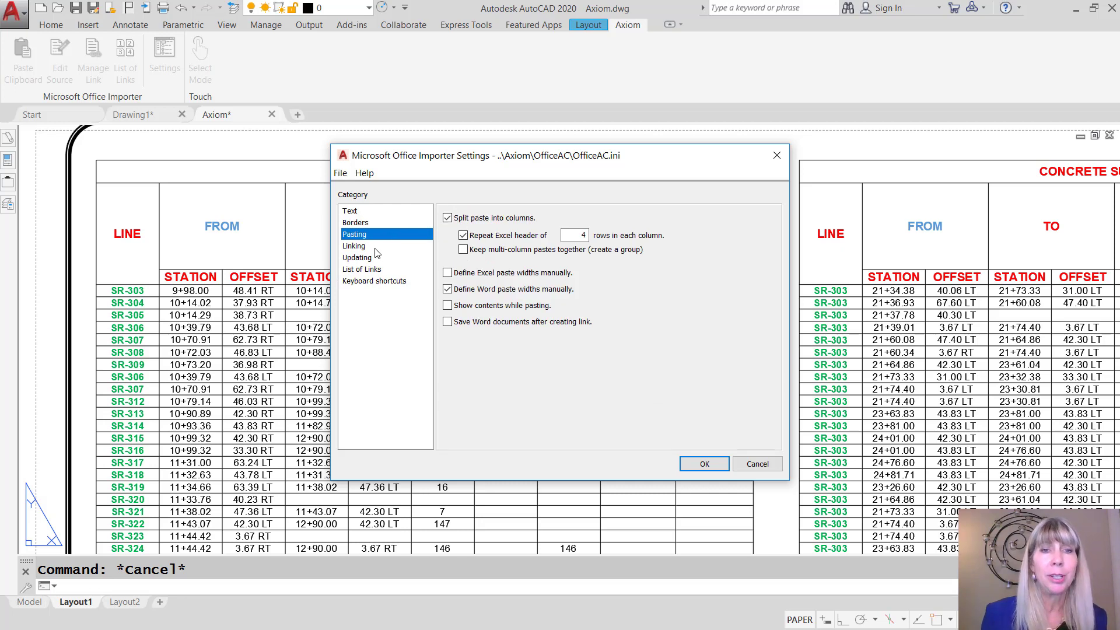
pyautogui.click(376, 250)
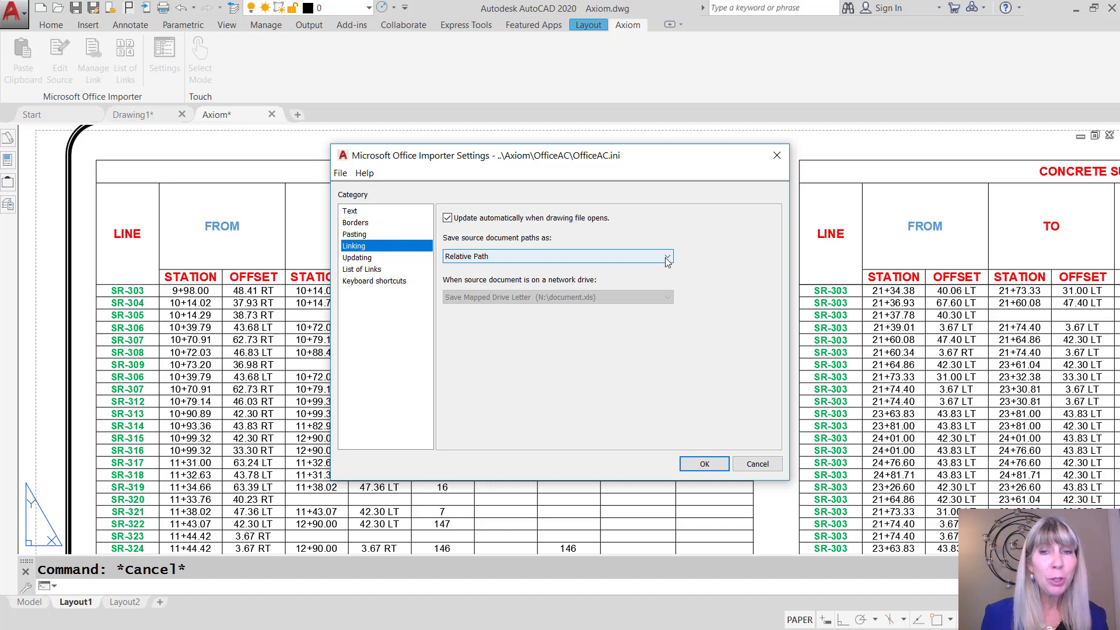
pyautogui.click(667, 258)
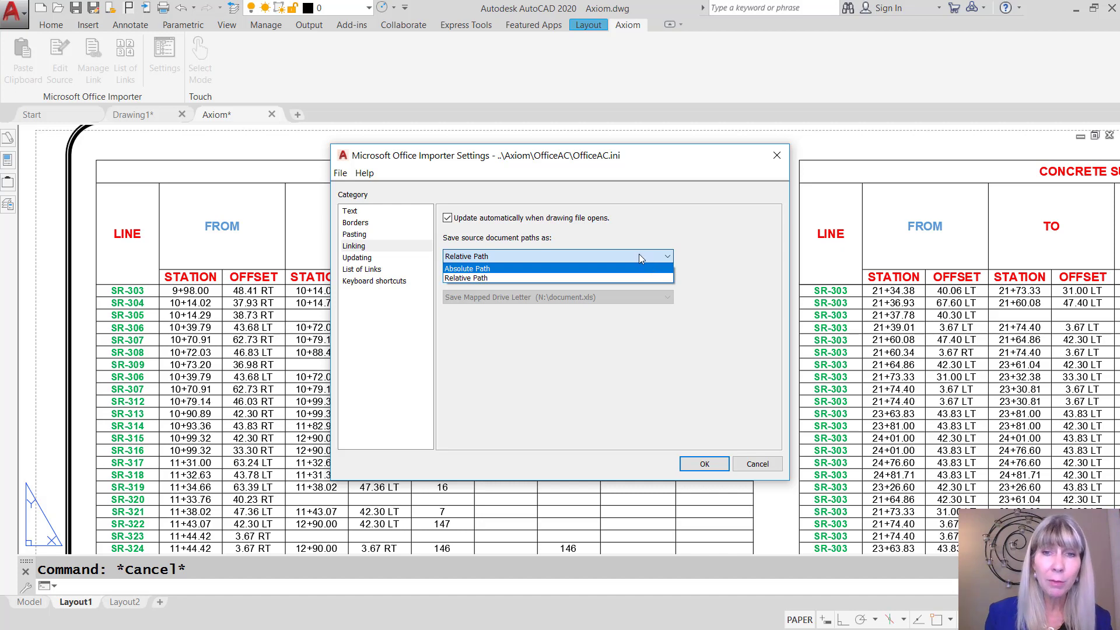
pyautogui.click(638, 257)
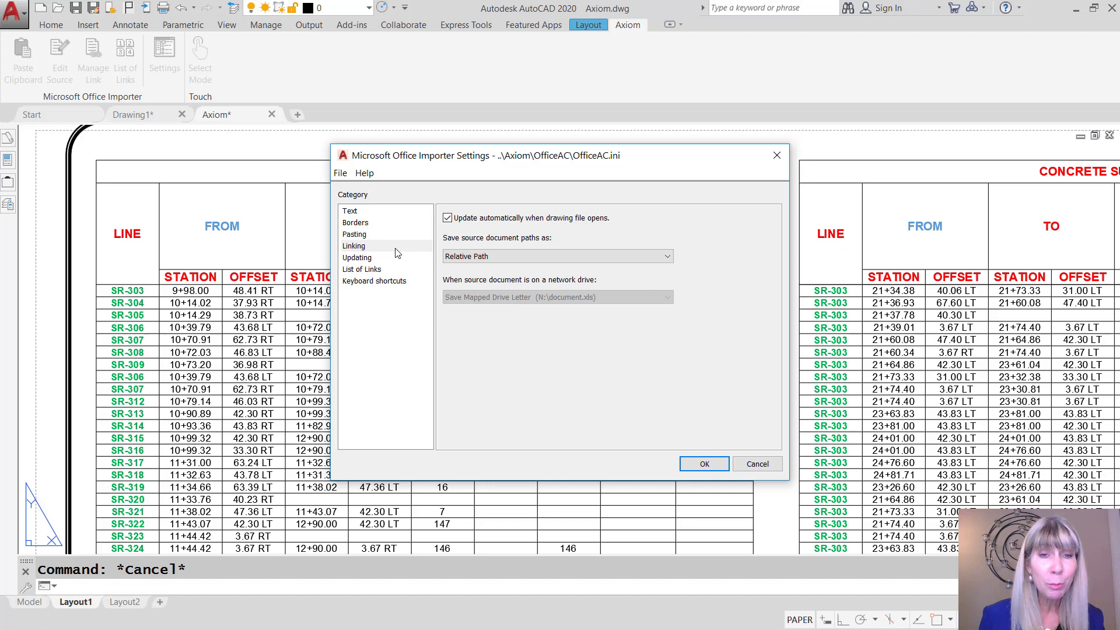
pyautogui.click(378, 261)
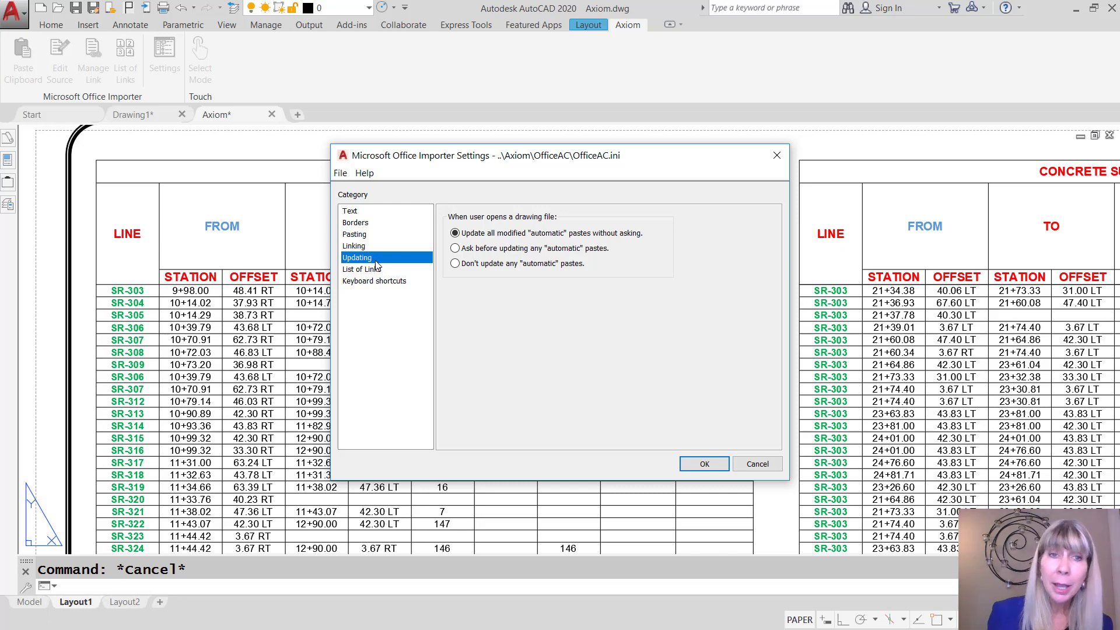
pyautogui.click(341, 175)
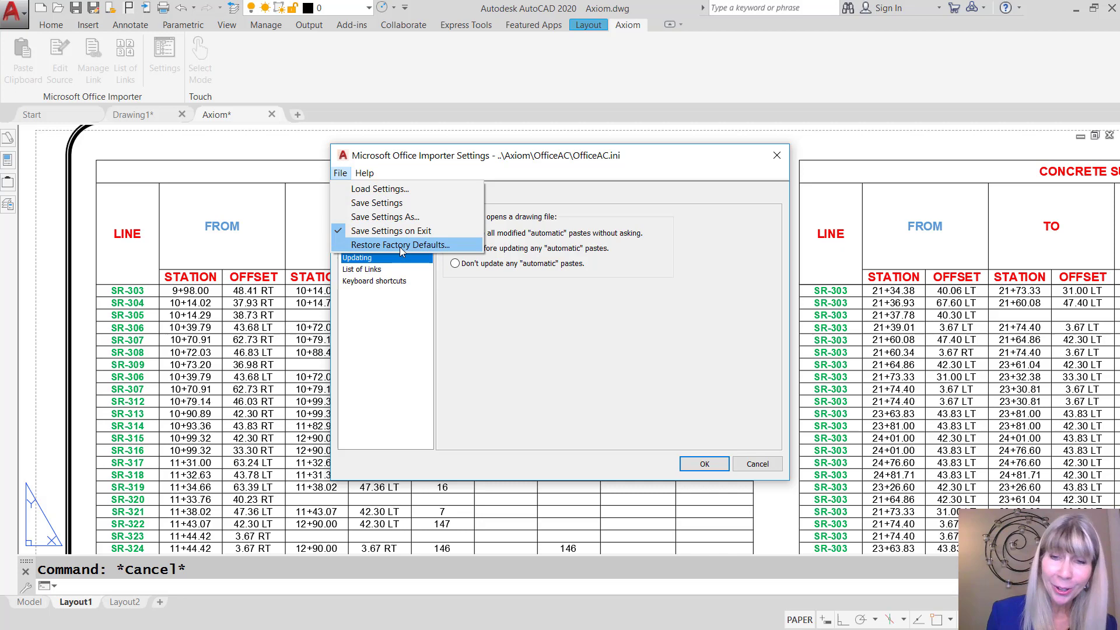
pyautogui.click(762, 463)
pyautogui.click(759, 463)
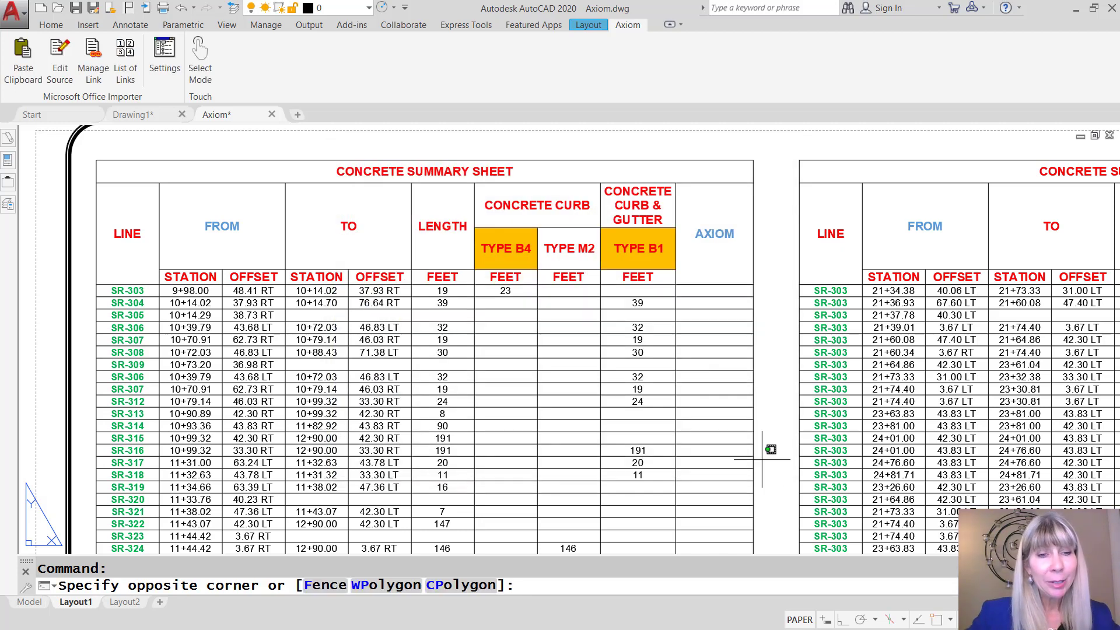